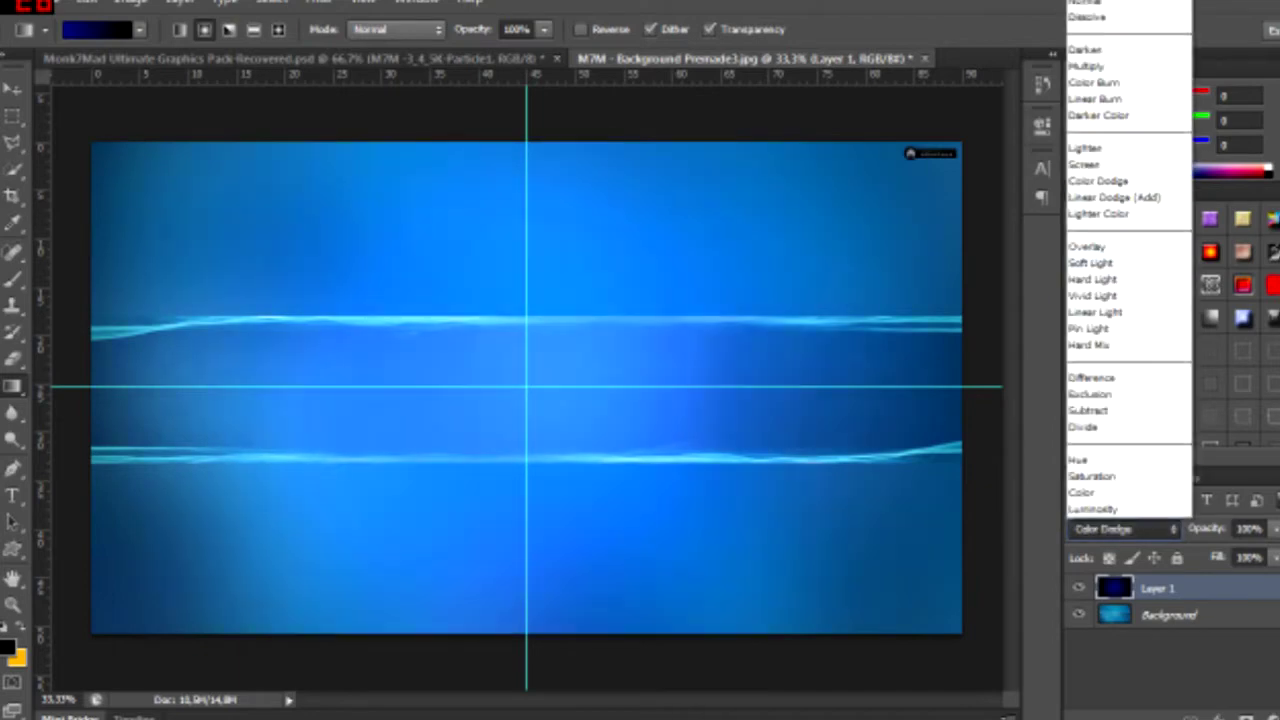
Step: Try Color Burn, Multiply and Darken blending on Layer 1 and settle on Overlay
click(1120, 528)
click(1094, 82)
click(1120, 528)
click(1088, 66)
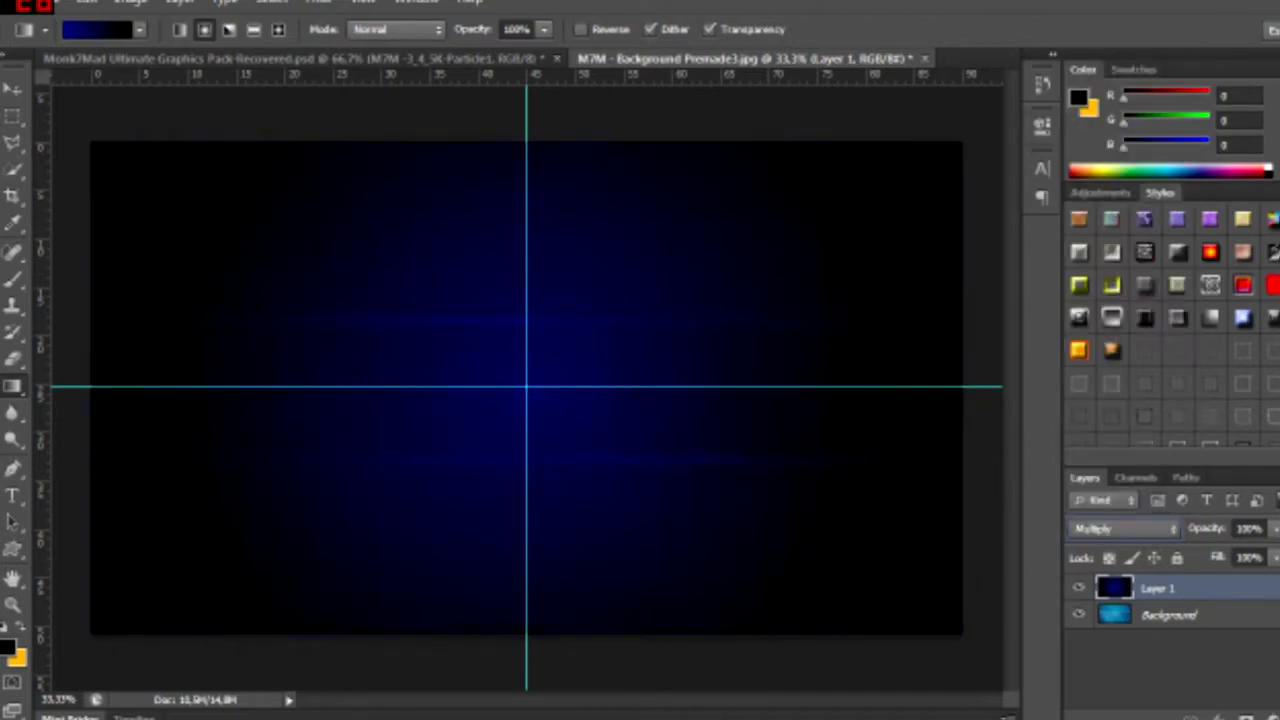
click(1120, 528)
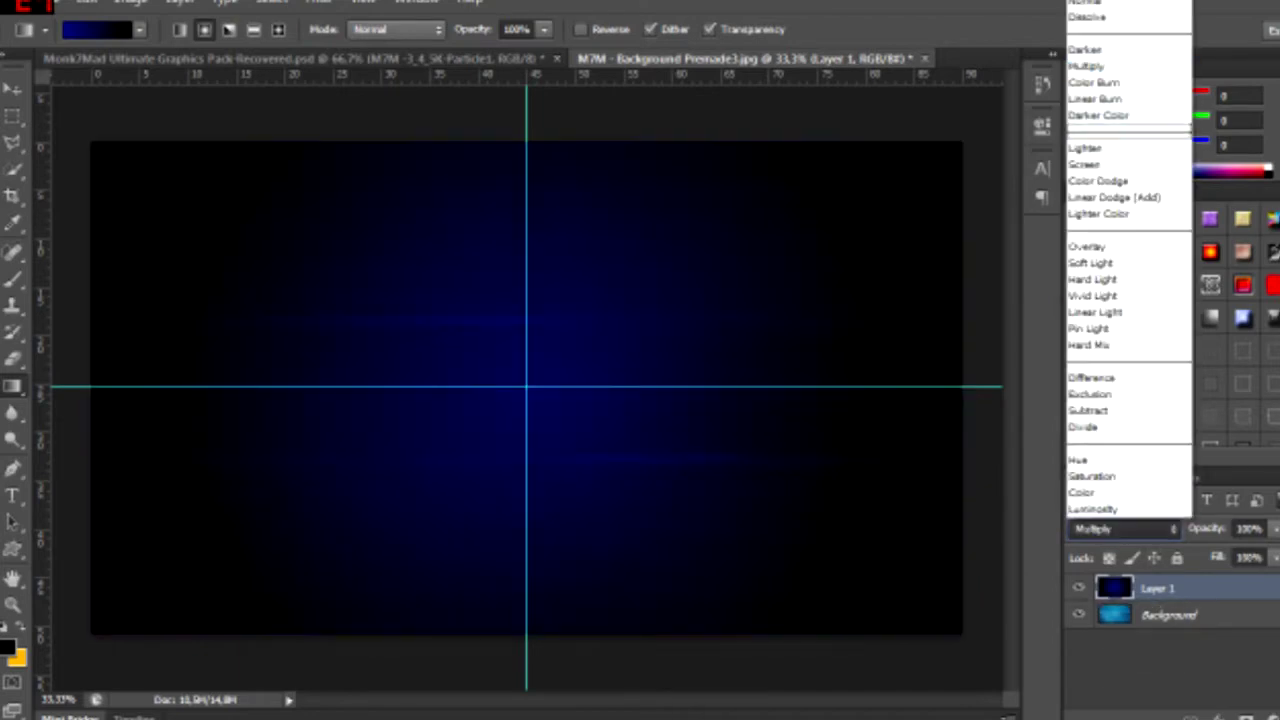
click(1084, 49)
click(1120, 528)
click(1087, 246)
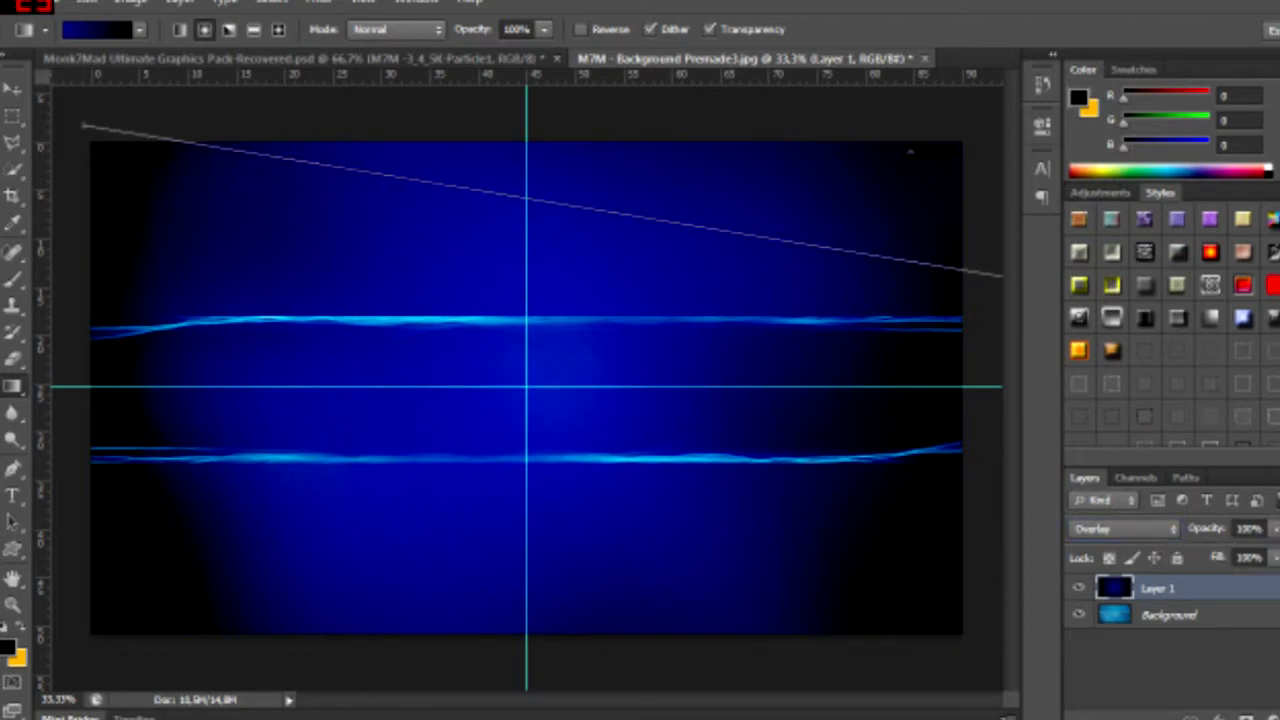
Step: Clear Layer 1 above and below the two light streaks, leaving only the central band
key(m)
drag(1235, 262, 1235, 272)
key(alt+BackSpace)
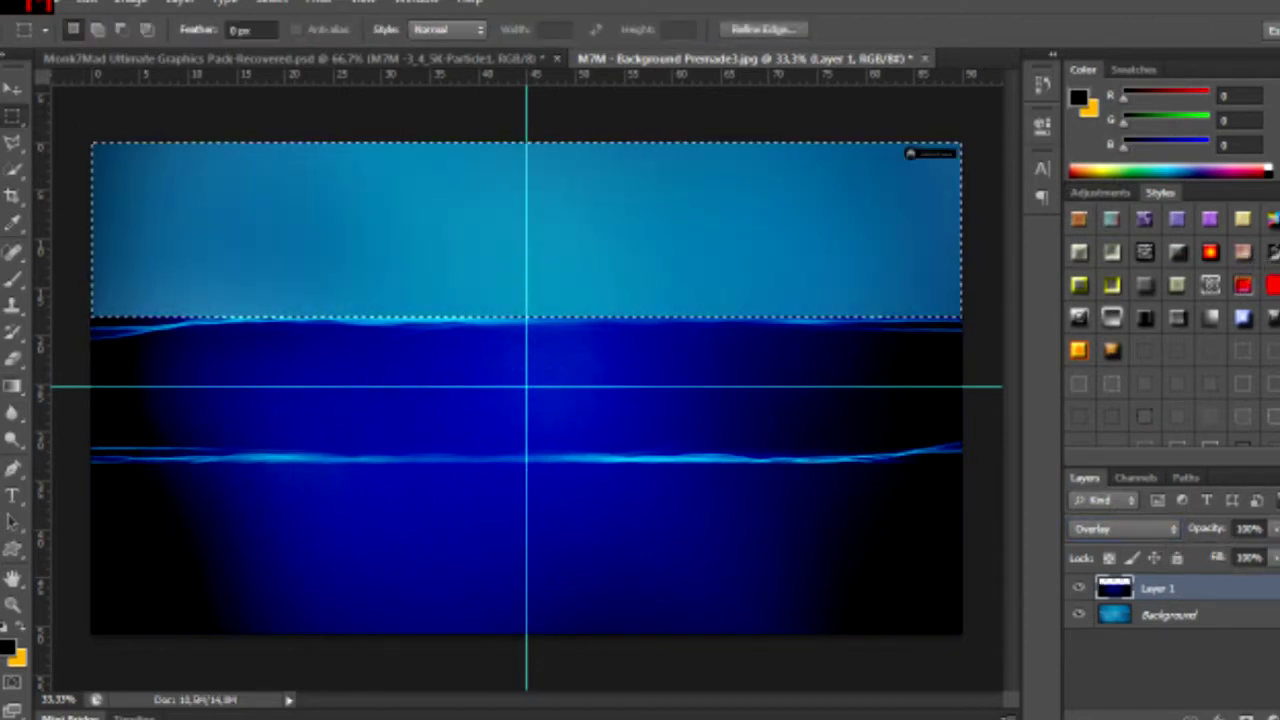
drag(1165, 498, 1165, 460)
key(alt+BackSpace)
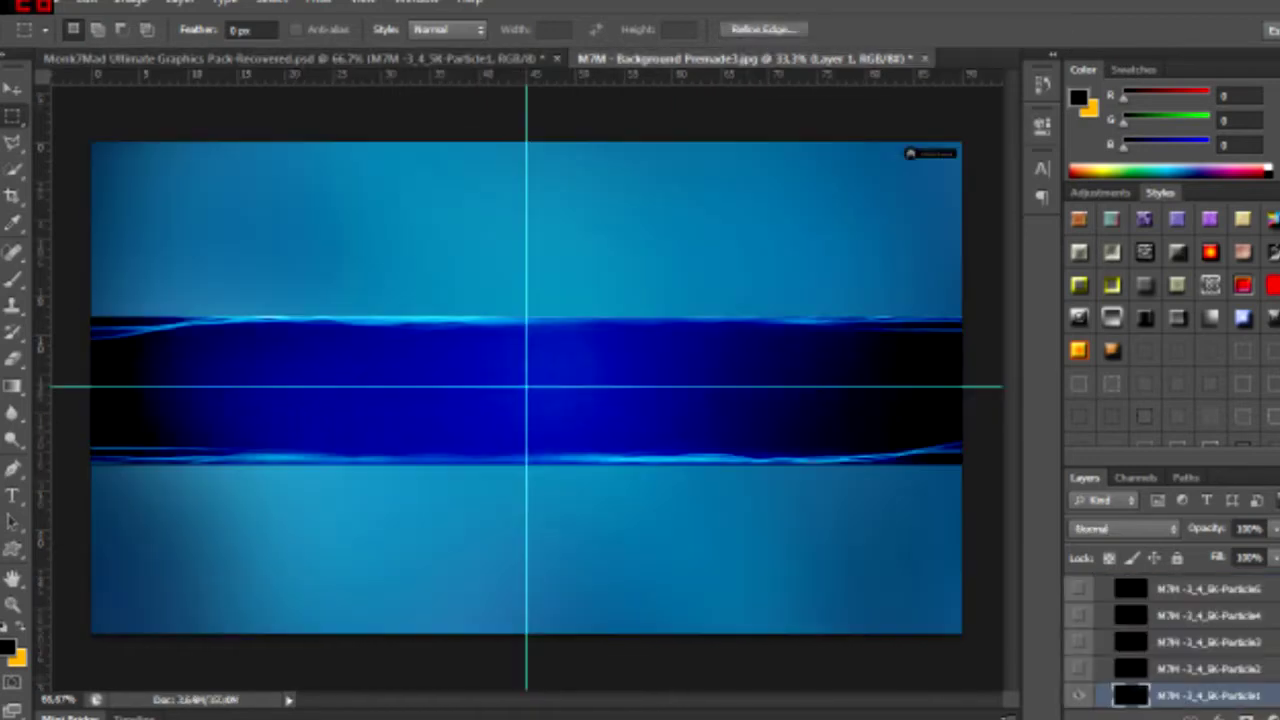
Step: Paste the Particle1 image from the graphics pack and stretch it to the full canvas width
key(ctrl+v)
key(ctrl+t)
drag(748, 506, 962, 524)
drag(308, 524, 100, 506)
drag(500, 420, 480, 452)
drag(946, 420, 962, 421)
Step: Set the pasted particle layer to Overlay and shrink its lower edge to match the central band
click(1123, 528)
click(1090, 245)
drag(962, 536, 962, 460)
key(Return)
Step: Add the orange text "ProGaming Bosna" in the middle of the band and scale it to about 124.3 pt
key(t)
key(x)
click(421, 369)
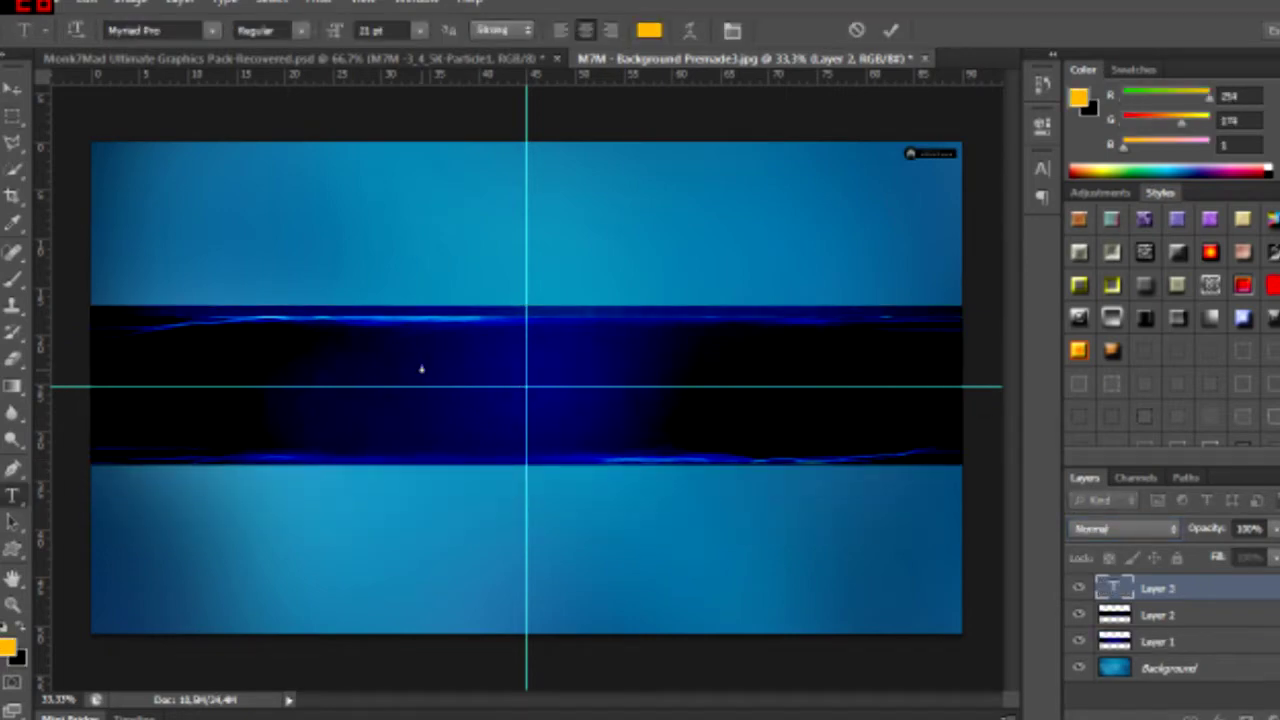
drag(453, 369, 786, 372)
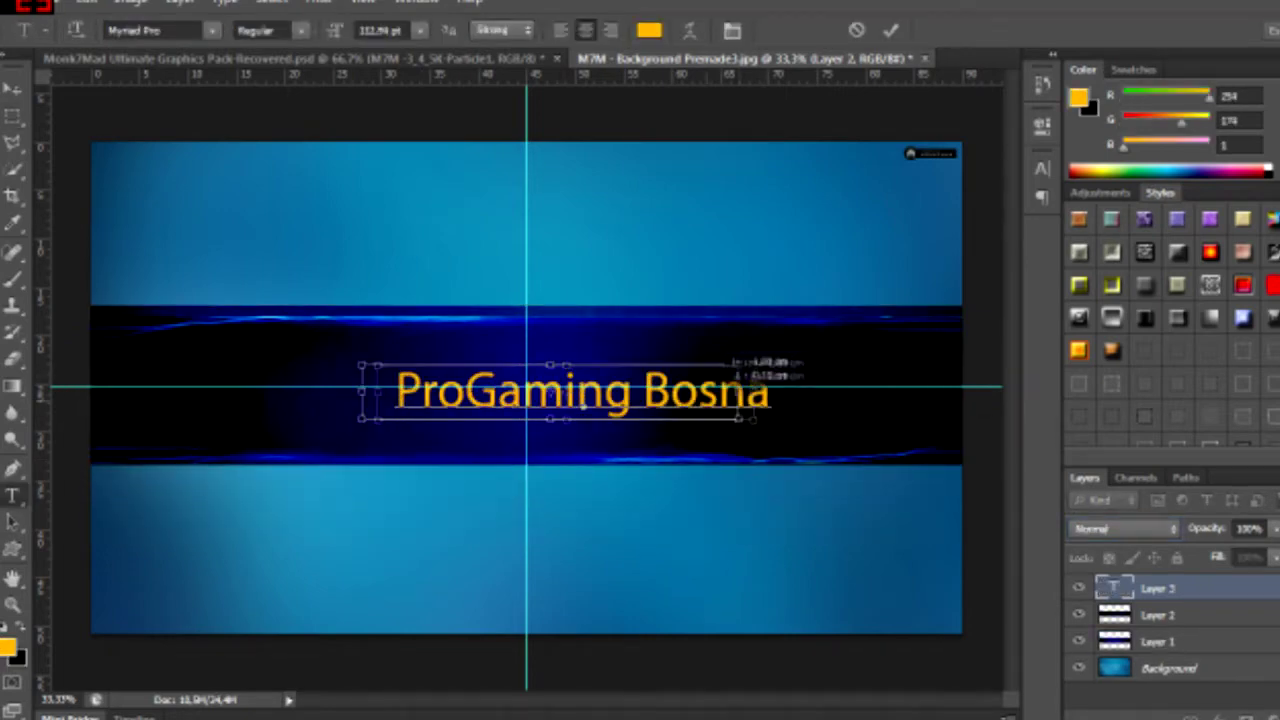
drag(671, 388, 614, 388)
drag(715, 356, 688, 364)
Step: Set the title's font to Vermin Vibes and enlarge its initial capitals to 154.3 pt
click(212, 30)
scroll(272, 380, down, 5)
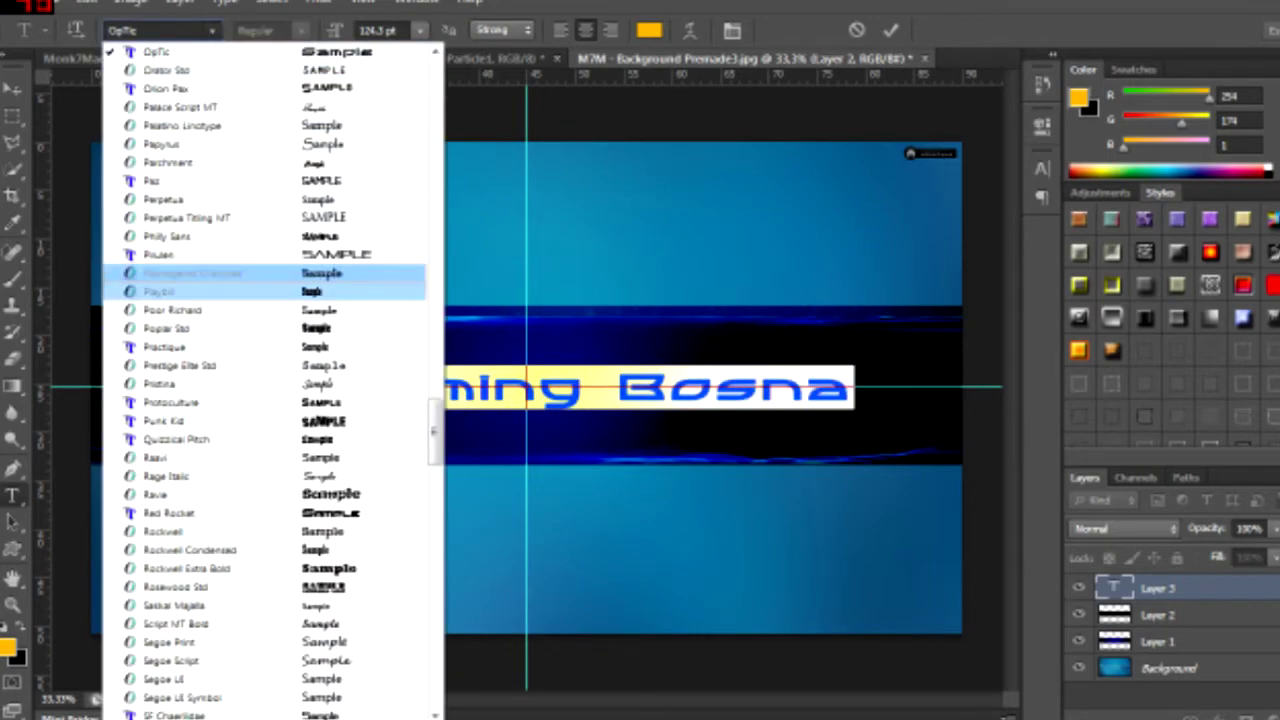
click(196, 587)
click(212, 30)
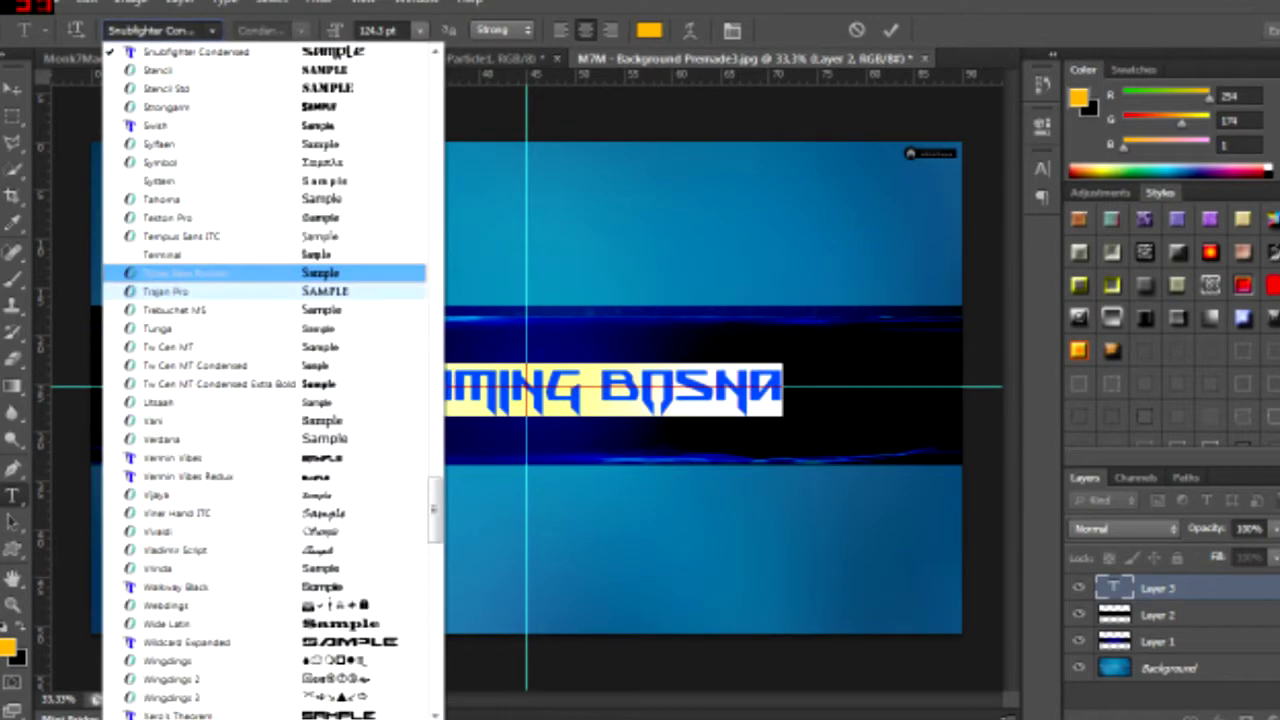
click(171, 531)
click(385, 388)
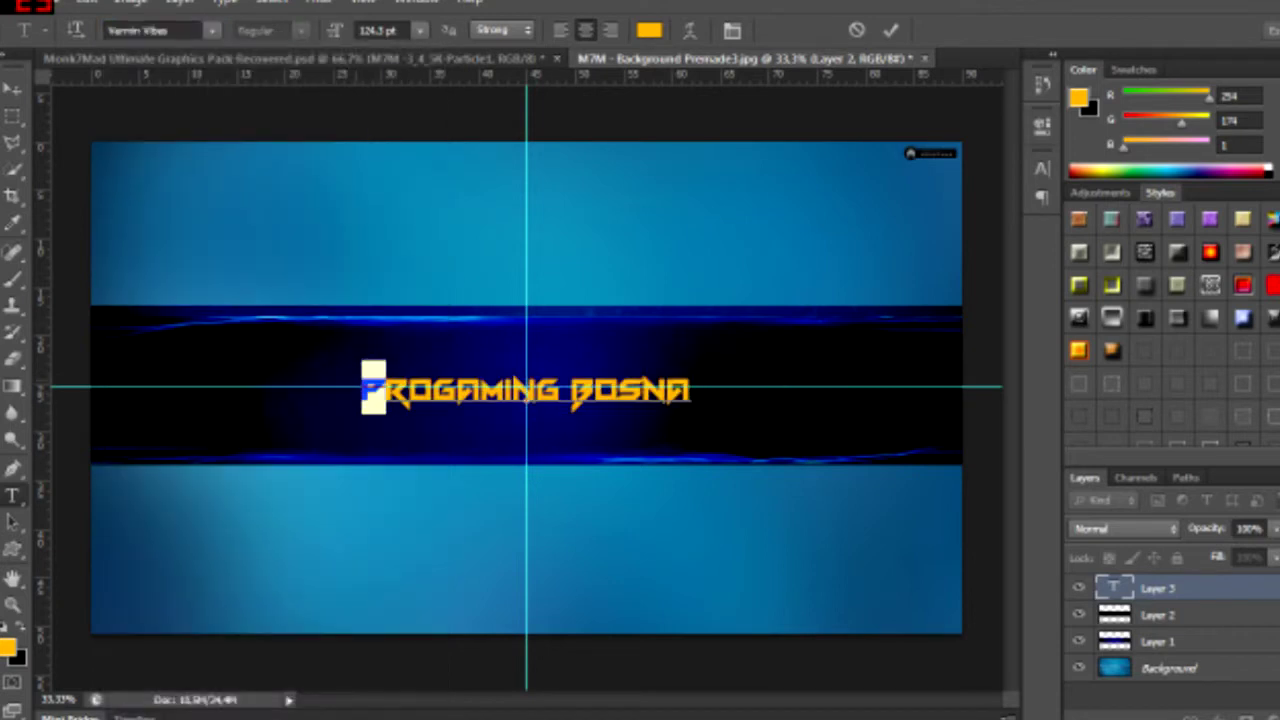
key(ctrl+t)
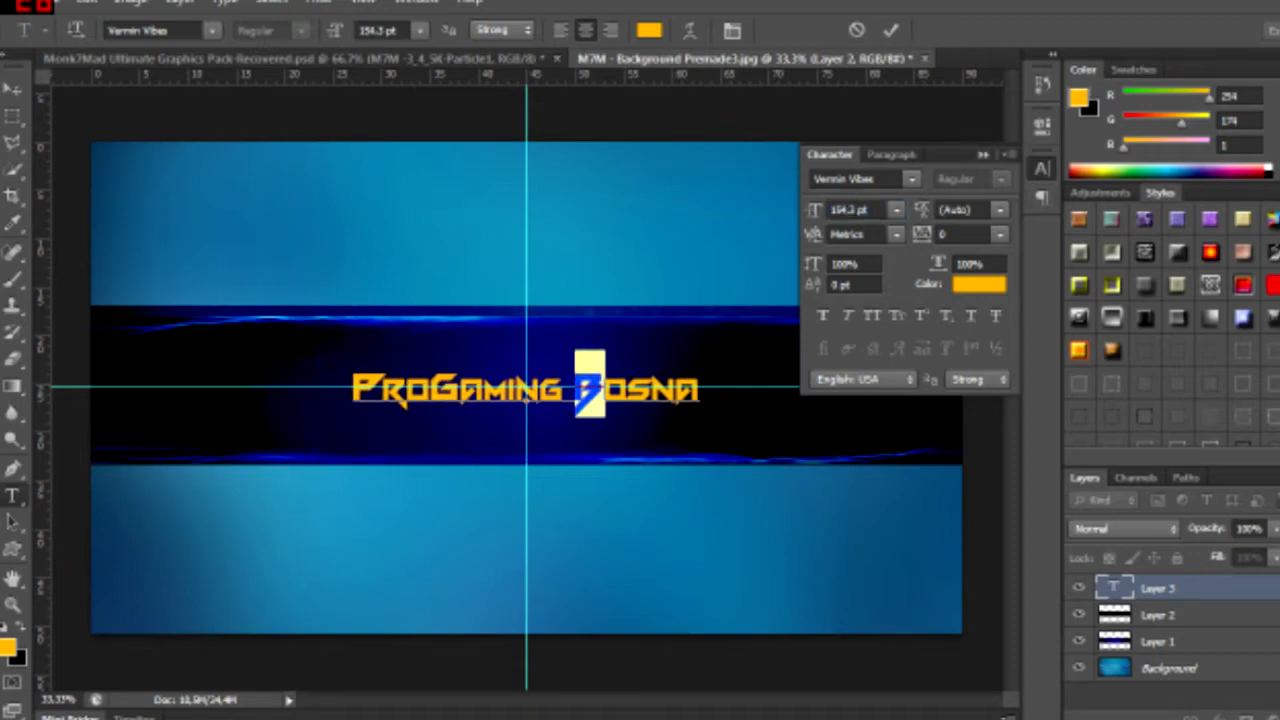
Step: Duplicate the ProGaming Bosna text layer and rasterize the copy
click(1160, 588)
right_click(1160, 588)
click(1020, 123)
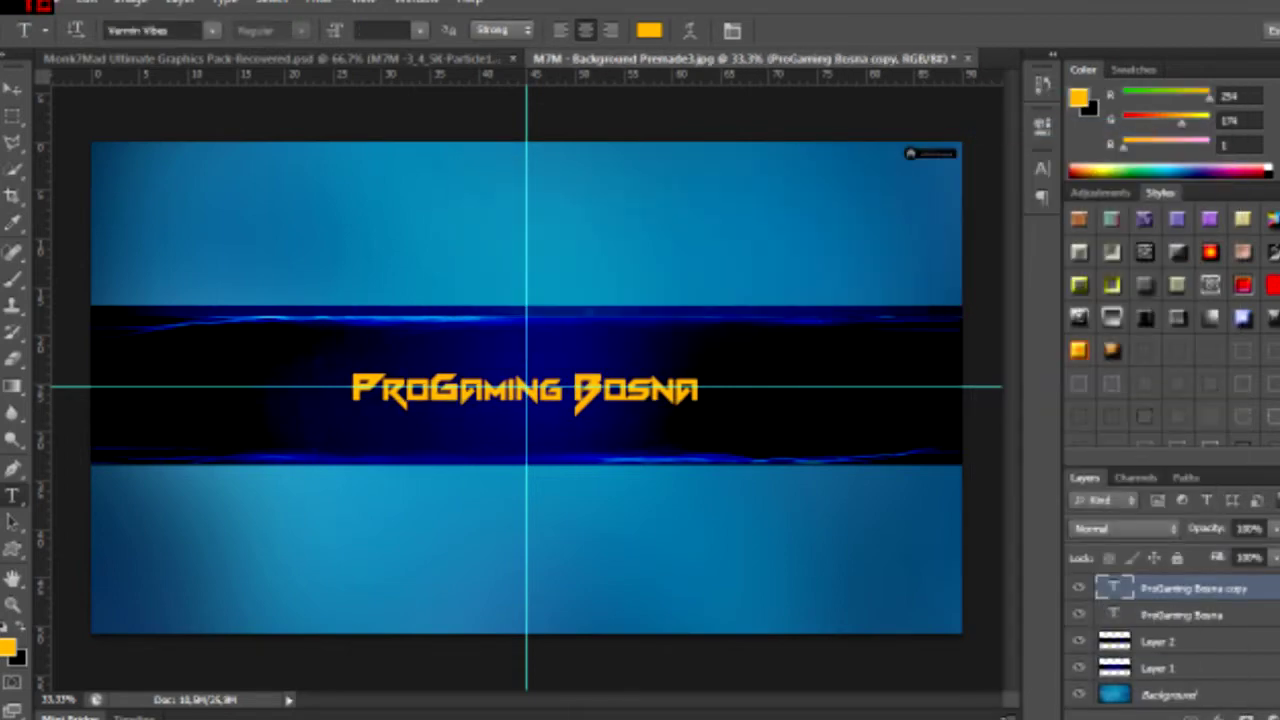
right_click(1160, 588)
click(1020, 147)
key(Escape)
right_click(1160, 588)
click(1020, 123)
key(Return)
key(Delete)
Step: Apply a red Color Overlay to the title copy
right_click(1160, 588)
click(990, 94)
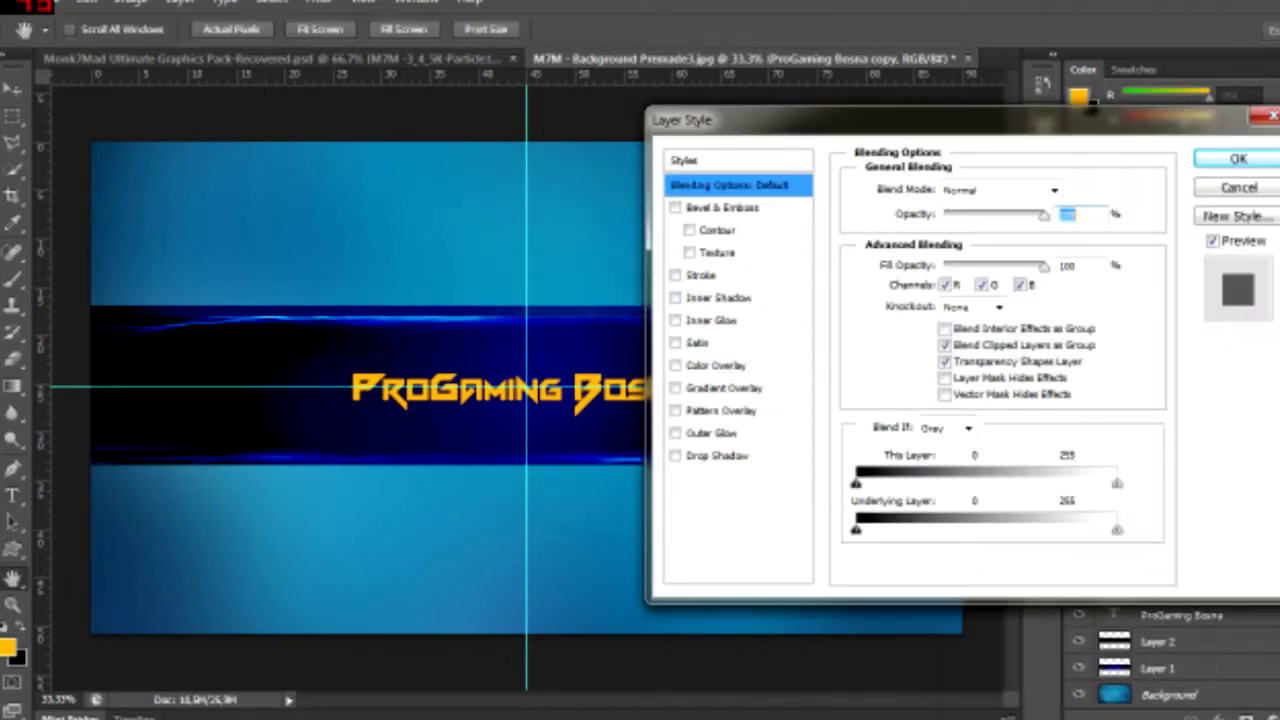
click(715, 365)
key(Return)
Step: Try to turn a curved Pen path across the upper part of the red title into a selection
key(p)
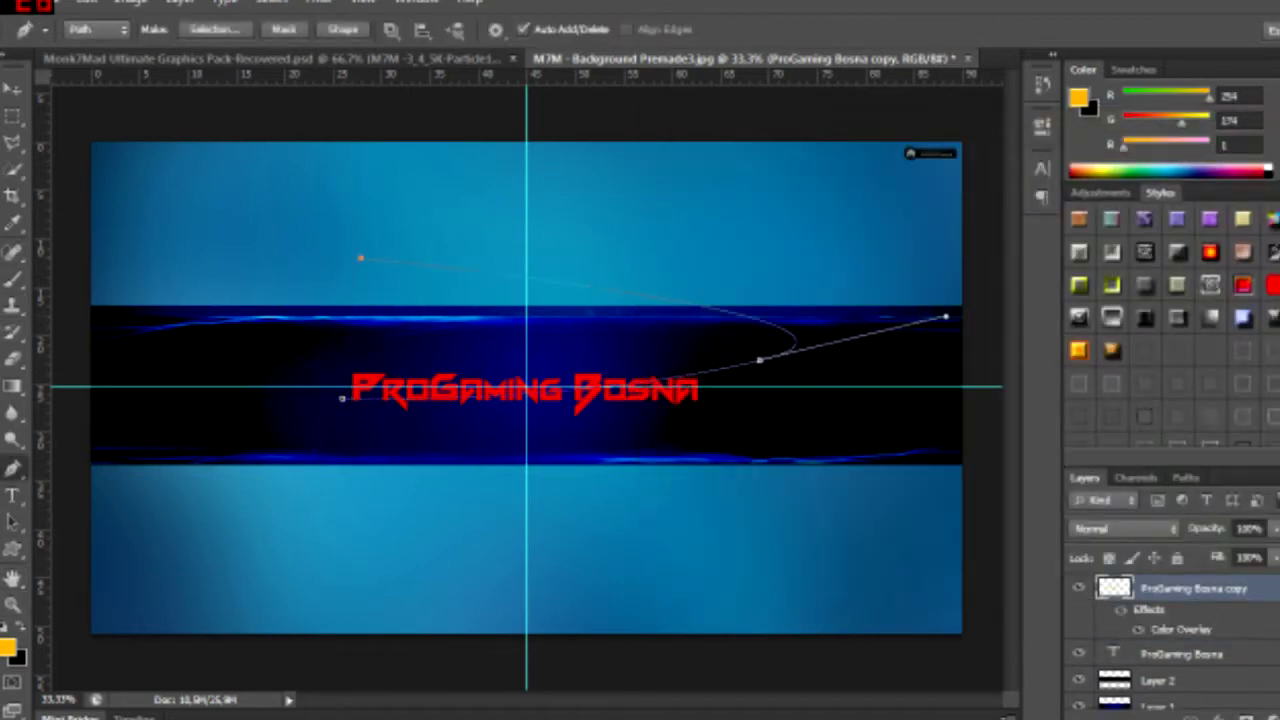
right_click(424, 304)
click(480, 403)
key(Return)
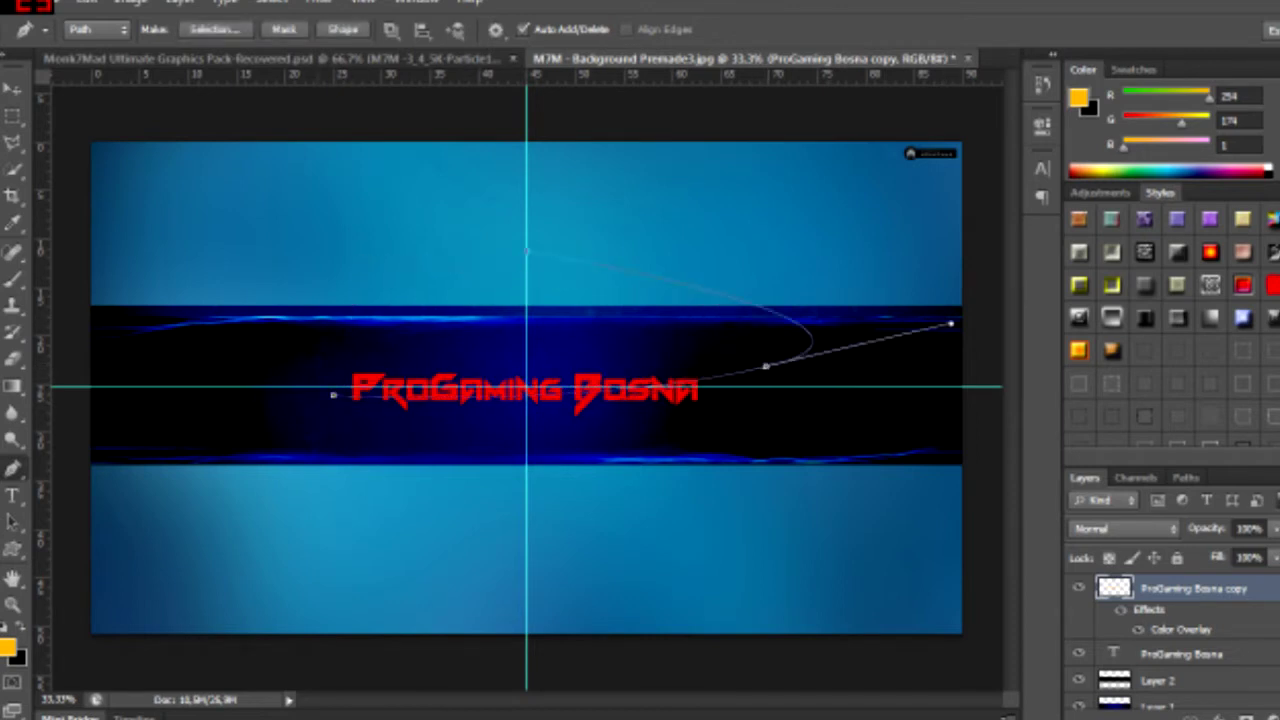
Step: Convert the redrawn curved path over the title's upper part into a selection and delete that part of the red copy
right_click(365, 304)
click(430, 403)
key(Return)
key(m)
key(Delete)
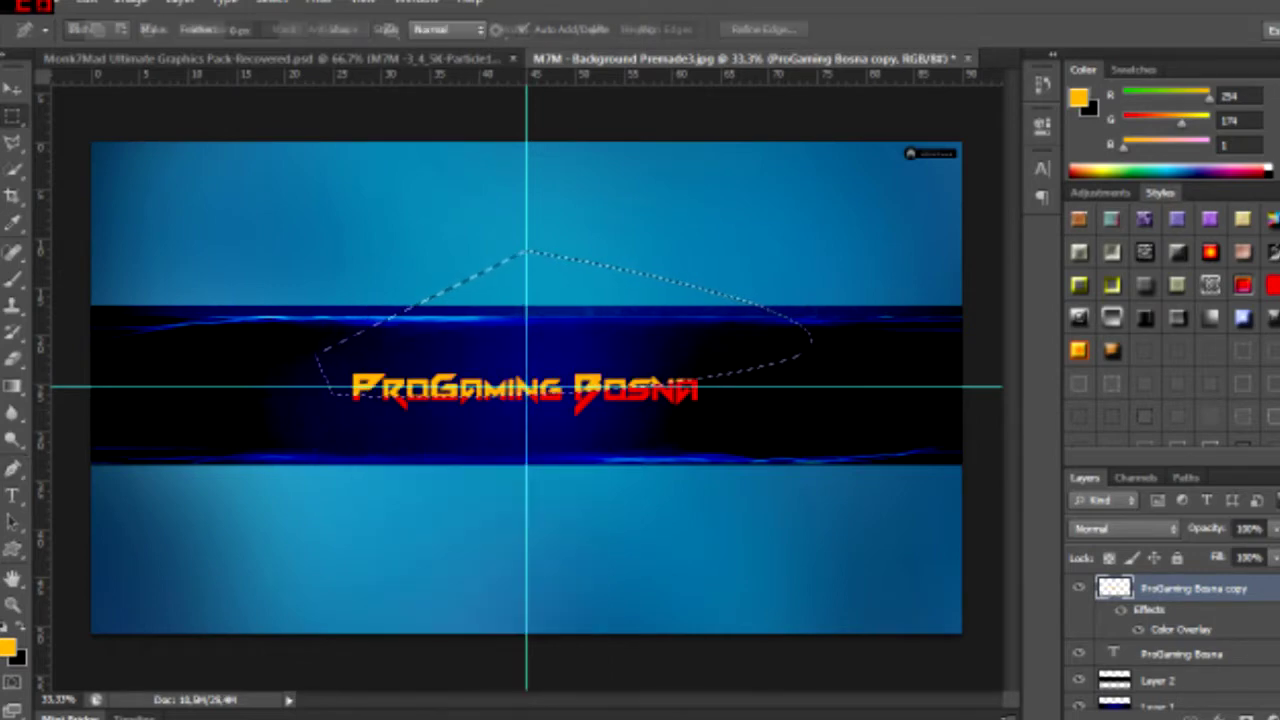
Step: Change the title copy's Color Overlay to dark green
double_click(1250, 588)
click(712, 365)
click(1151, 263)
click(1036, 325)
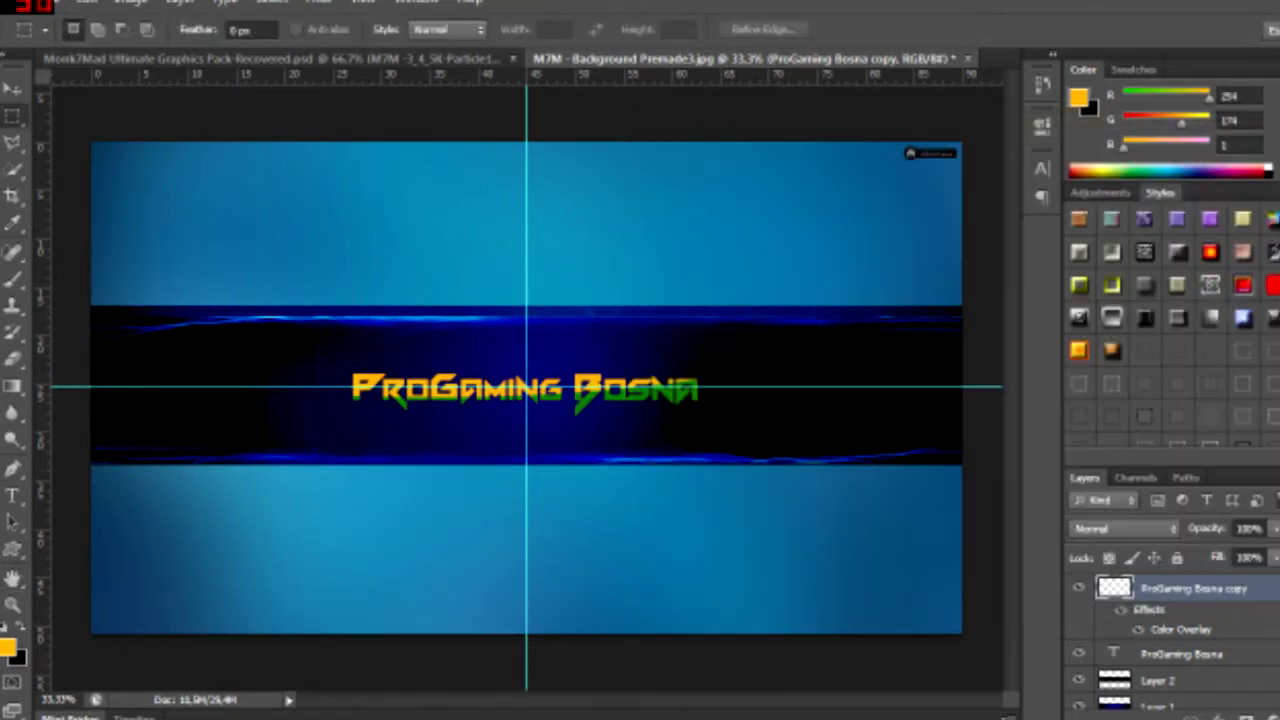
Step: Apply a bright green Color Overlay to the original ProGaming Bosna text layer
double_click(1171, 577)
click(712, 365)
click(1066, 194)
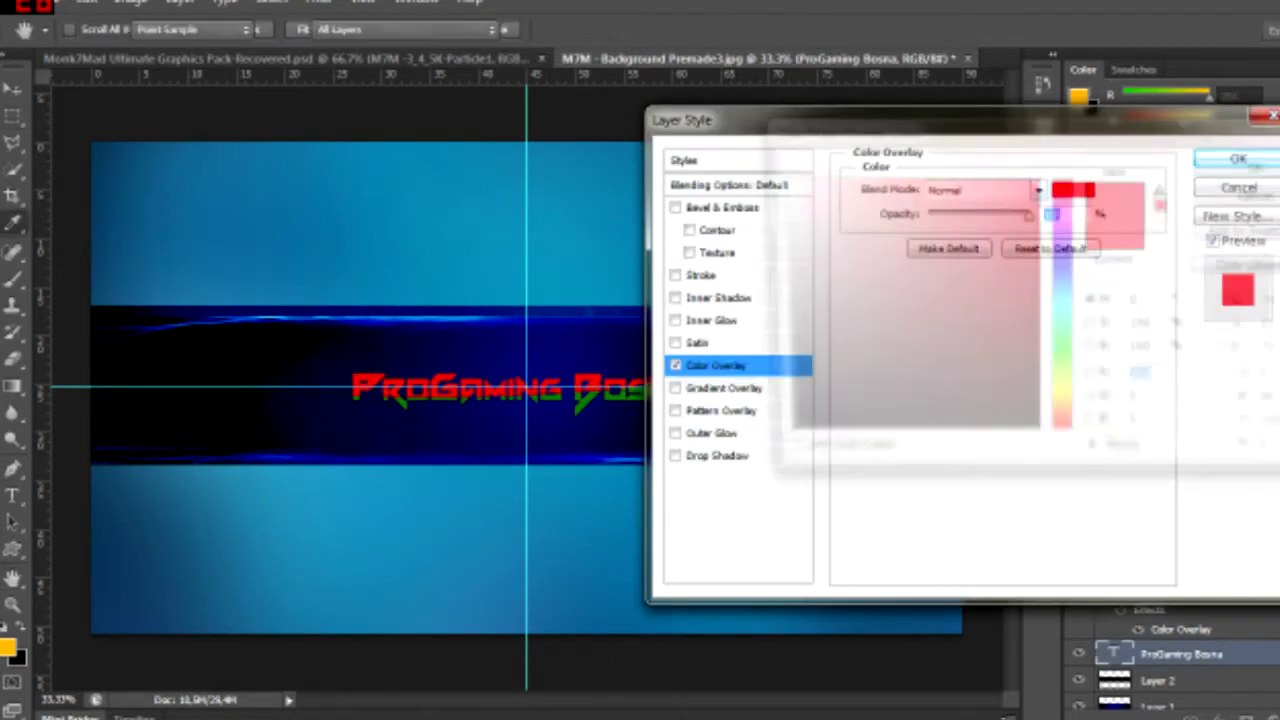
click(1036, 180)
key(Return)
key(Return)
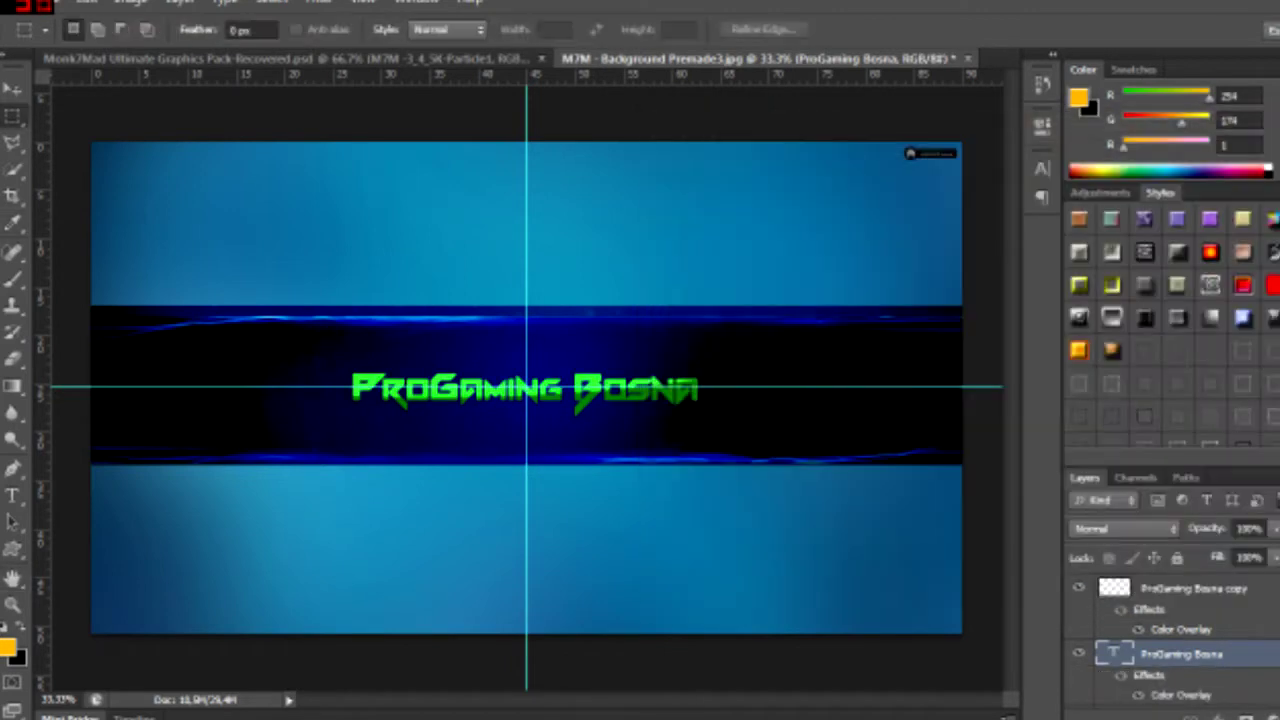
Step: Merge the bright green and dark green title layers into one layer
right_click(1180, 654)
click(1171, 186)
click(1193, 588)
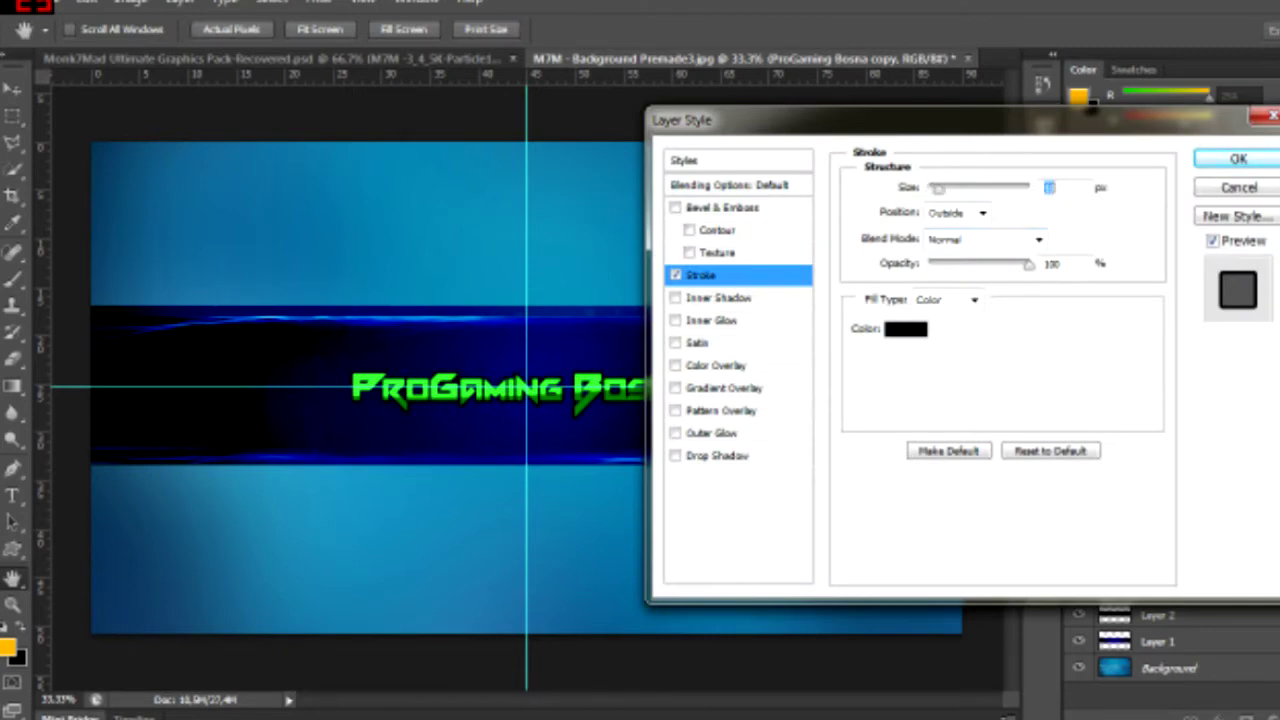
Step: Give the merged title a 4 px outside Stroke with a Pattern fill
click(946, 299)
click(935, 340)
click(959, 353)
click(990, 470)
click(860, 408)
scroll(910, 460, down, 3)
click(991, 427)
click(826, 427)
double_click(1046, 187)
text(1)
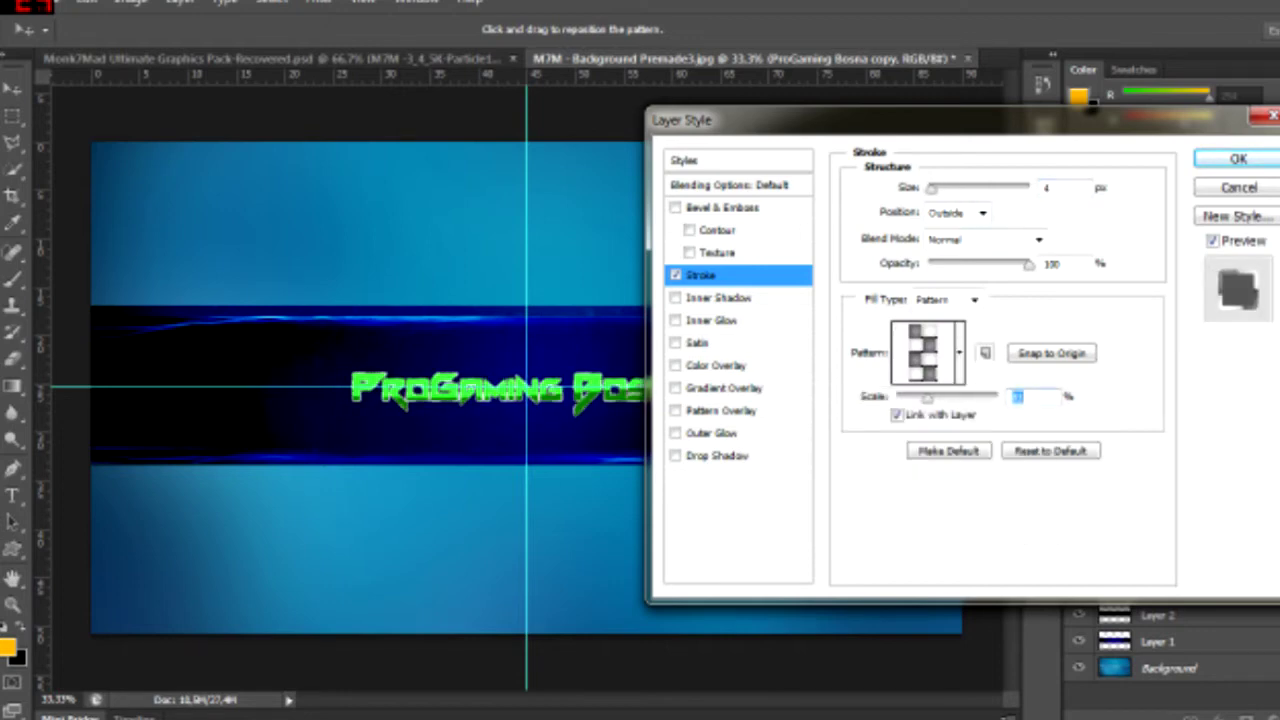
Step: Switch the stroke's pattern to the zebra stripes and lower the stroke's opacity
click(959, 352)
click(892, 448)
scroll(910, 460, up, 5)
click(859, 466)
click(826, 433)
click(925, 433)
click(859, 407)
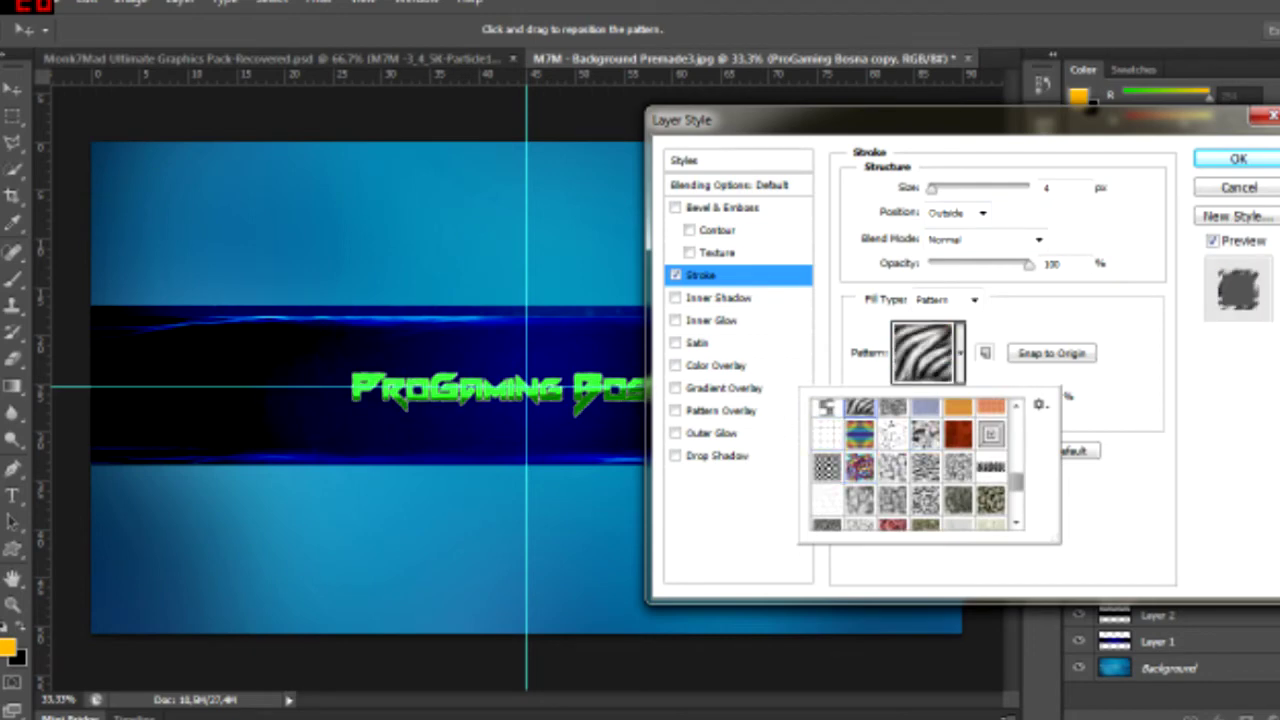
key(Return)
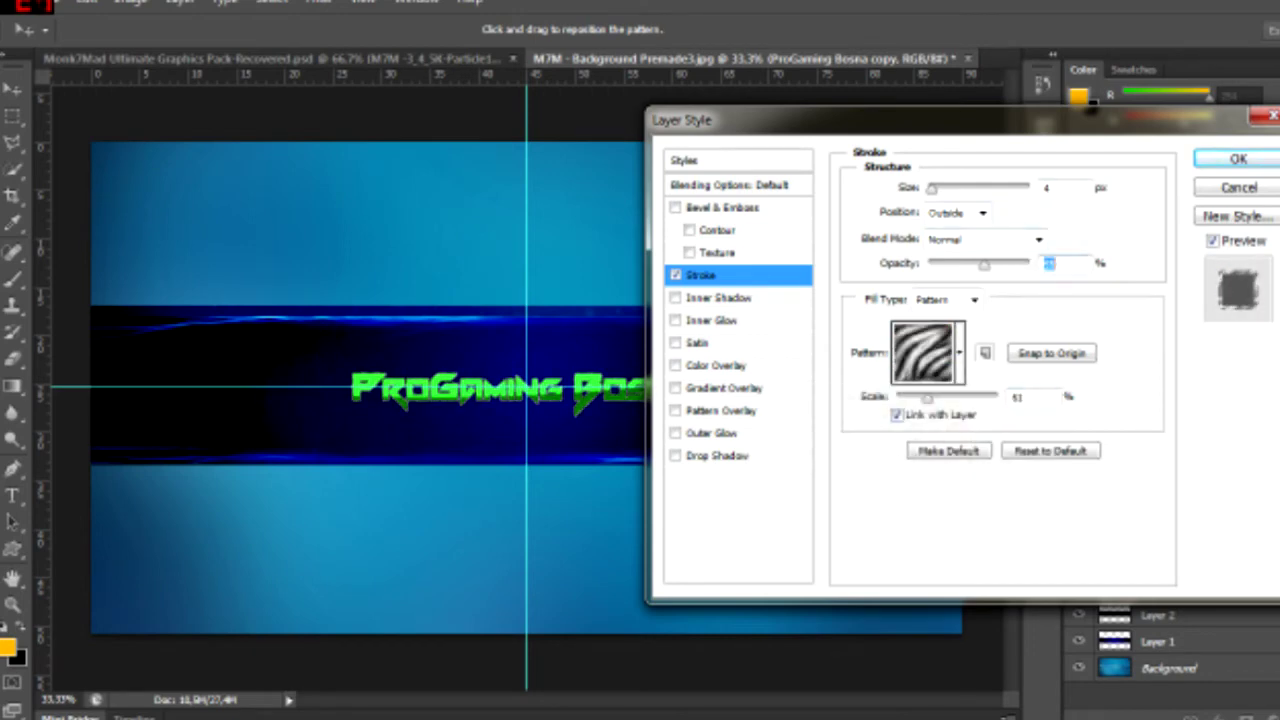
click(1039, 239)
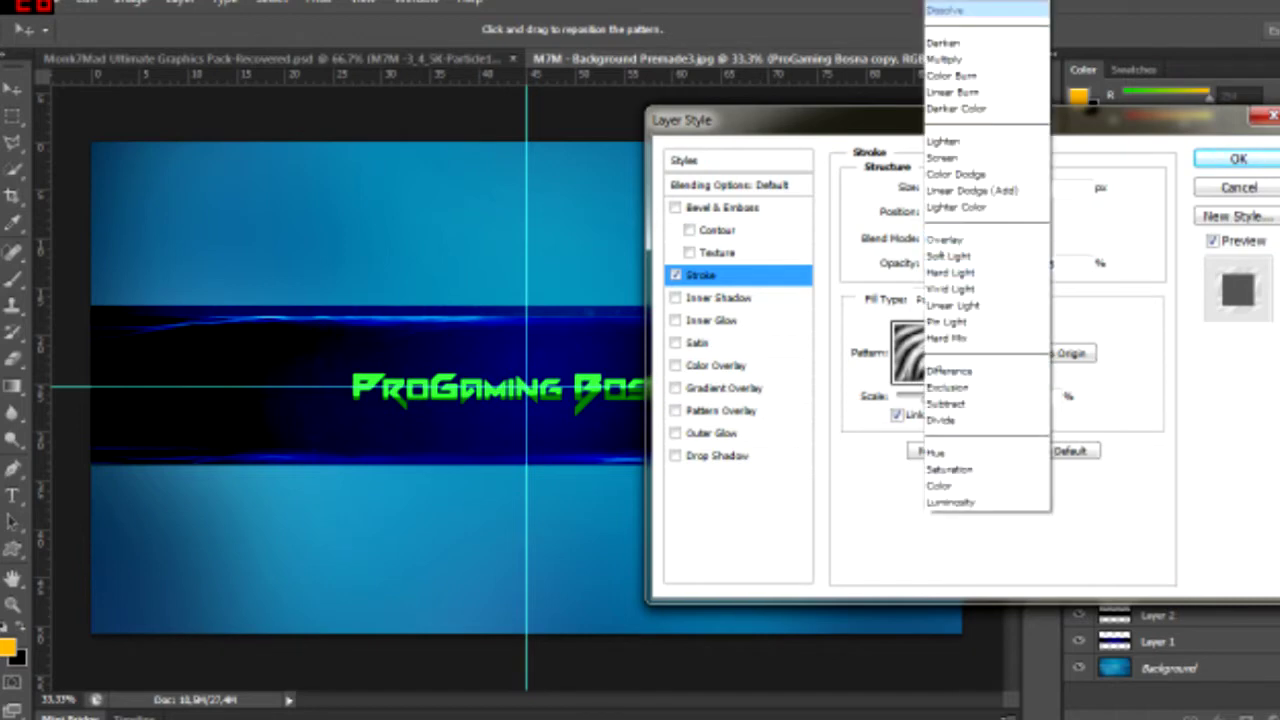
click(1100, 9)
Step: Add a smooth Inner Bevel to the title with Bevel & Emboss at 174% depth
click(716, 230)
click(722, 207)
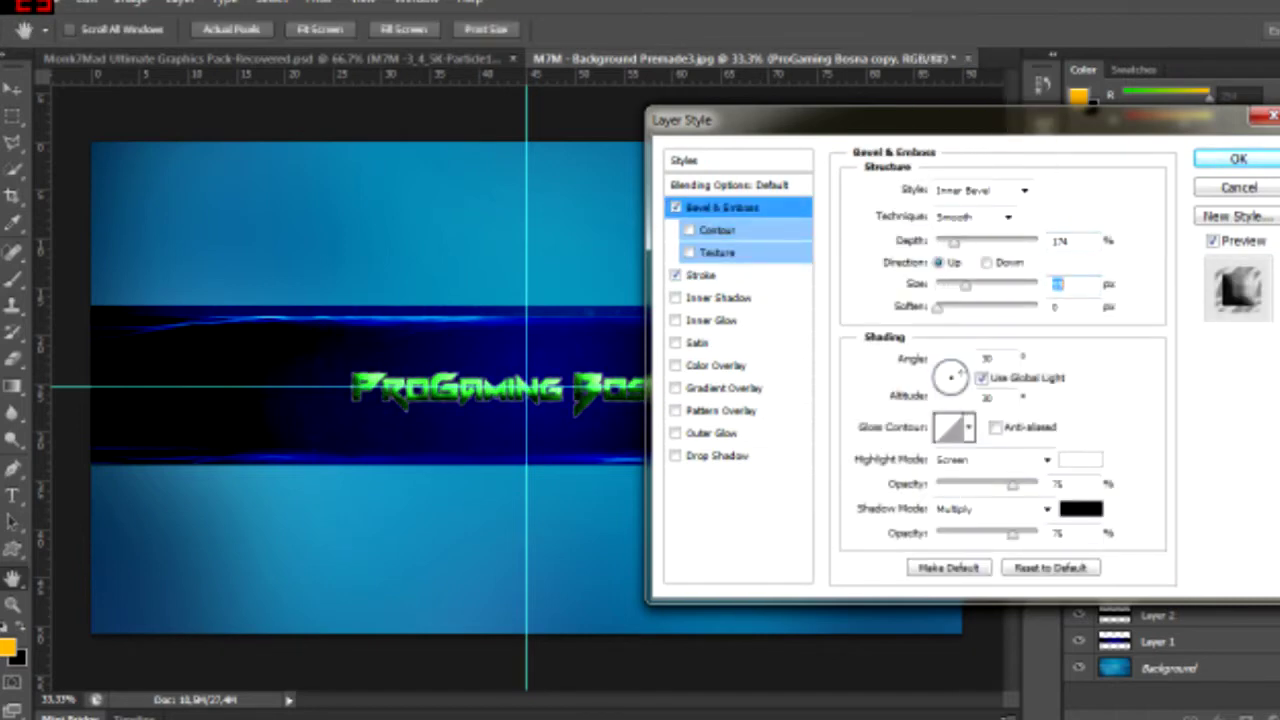
key(Return)
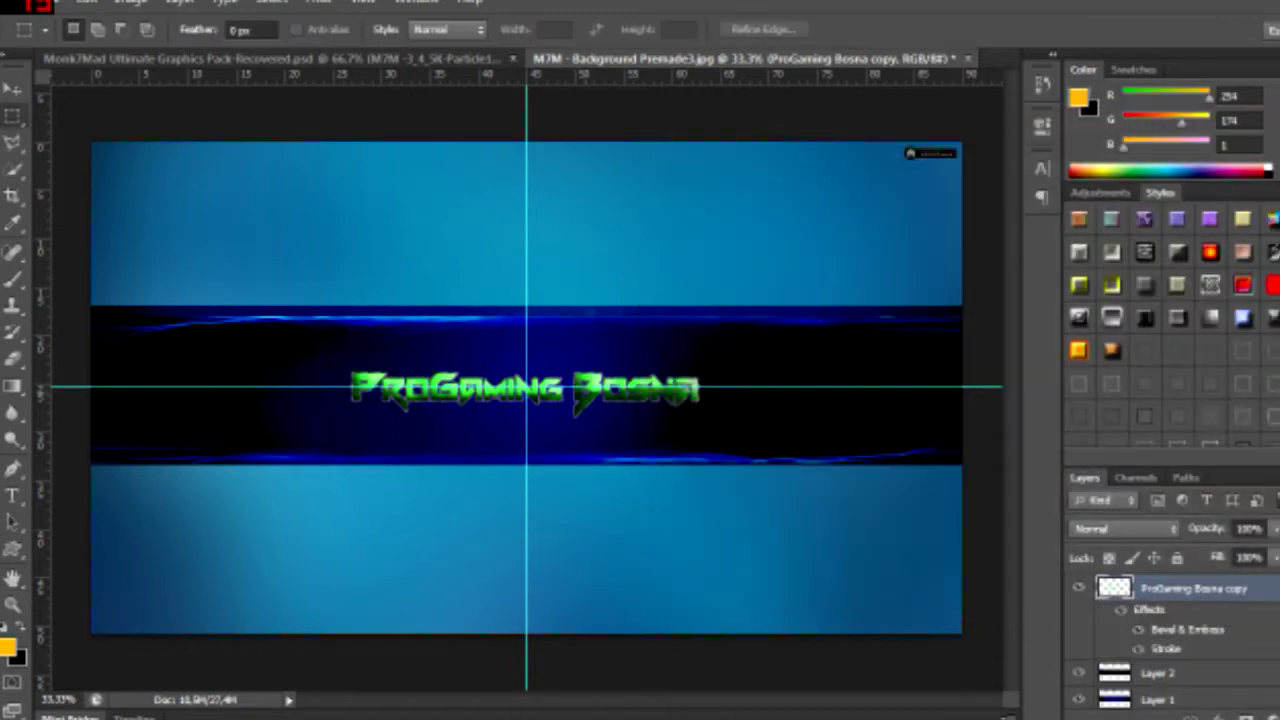
Step: Enlarge the title slightly around its centre and stretch it taller
key(ctrl+t)
drag(714, 414, 720, 423)
key(Return)
key(ctrl+t)
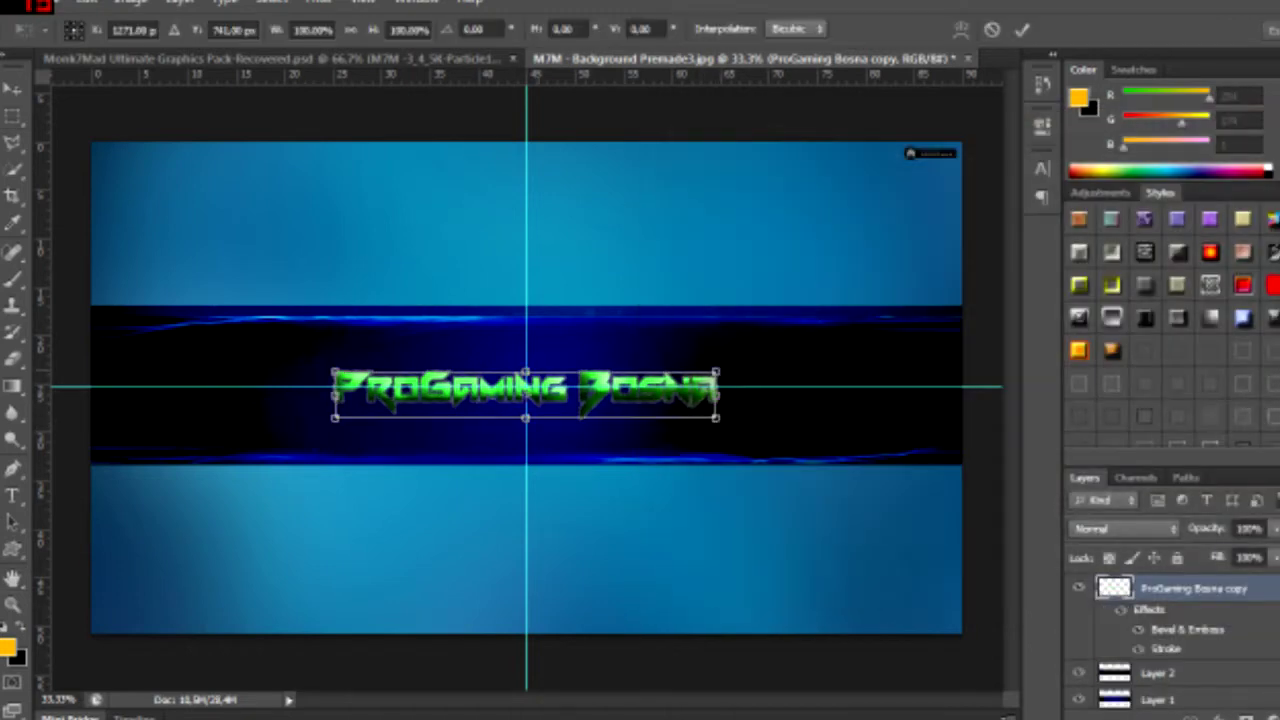
drag(525, 372, 525, 352)
key(Return)
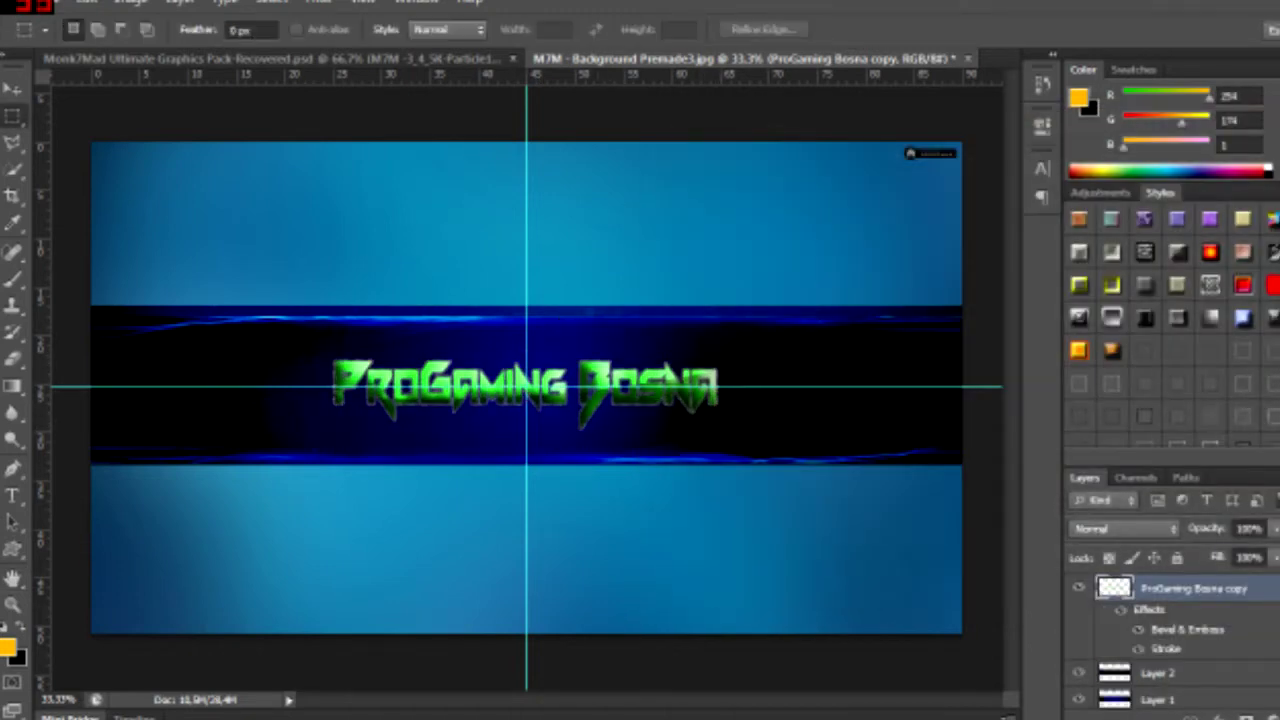
Step: Copy the Flare17 image from the graphics pack into the banner and blend it with Overlay
key(ctrl+Tab)
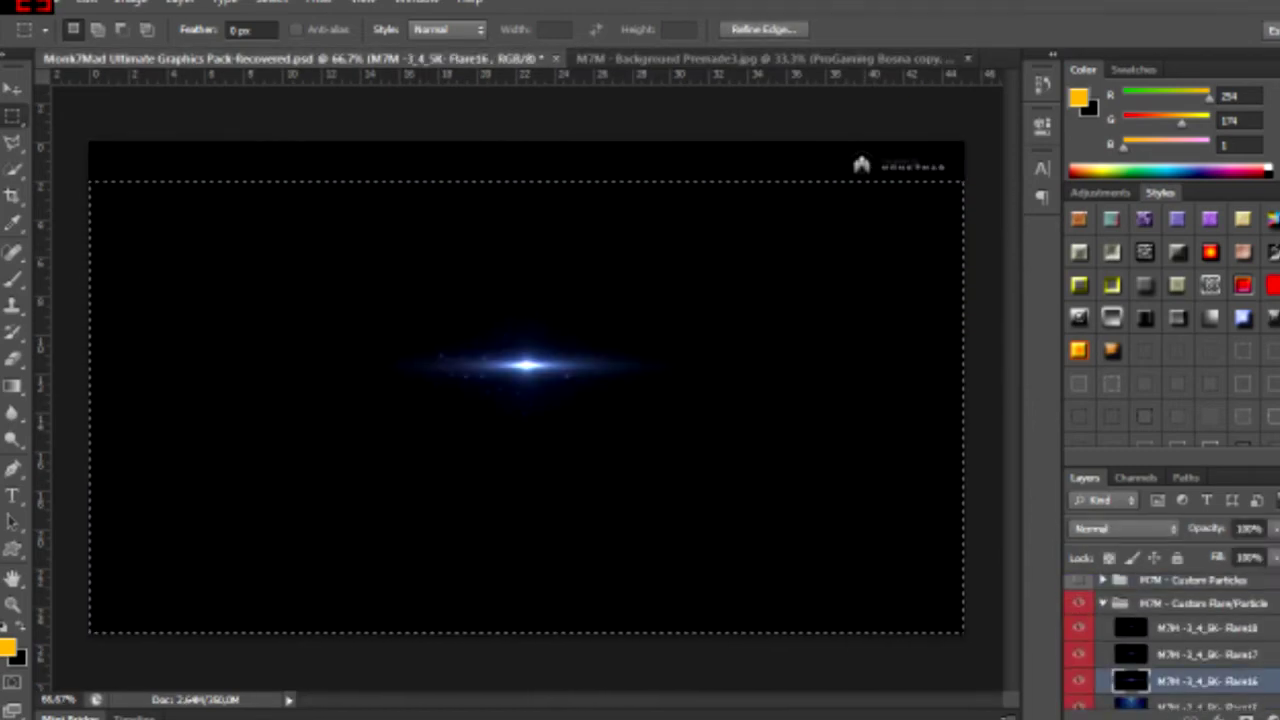
key(alt+bracketright)
key(ctrl+Tab)
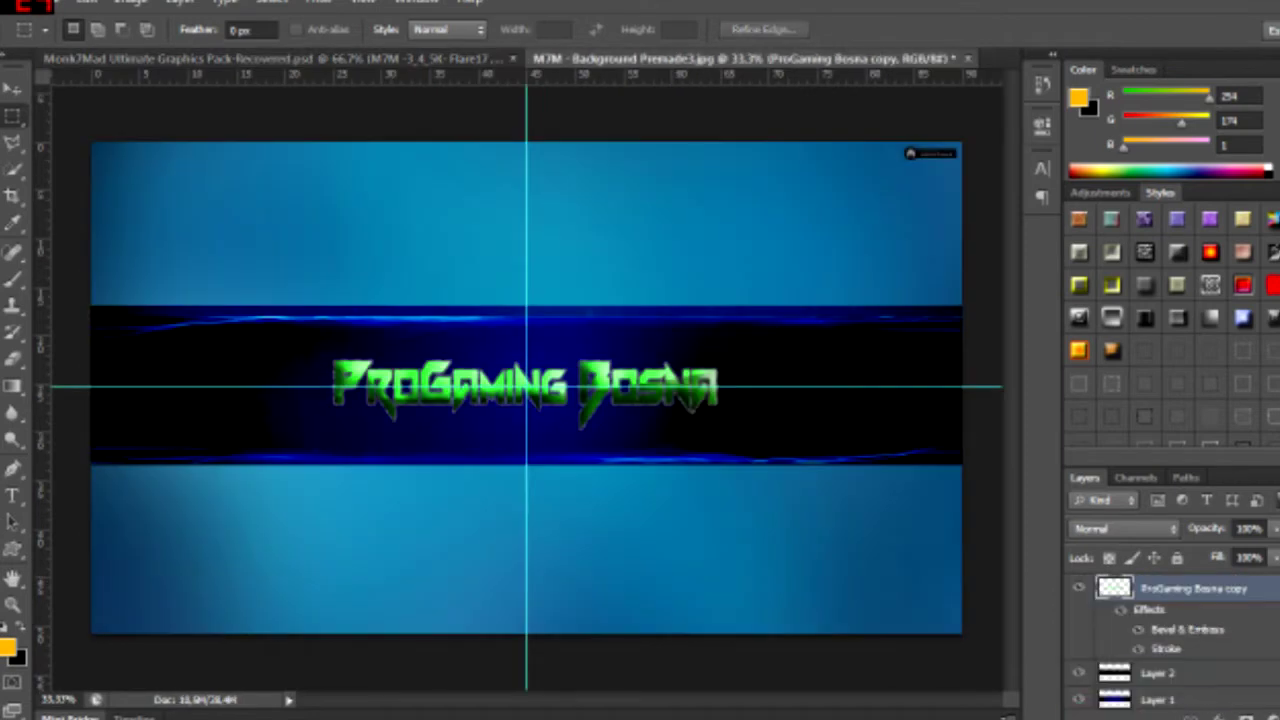
key(ctrl+v)
key(ctrl+t)
click(1124, 528)
click(1100, 262)
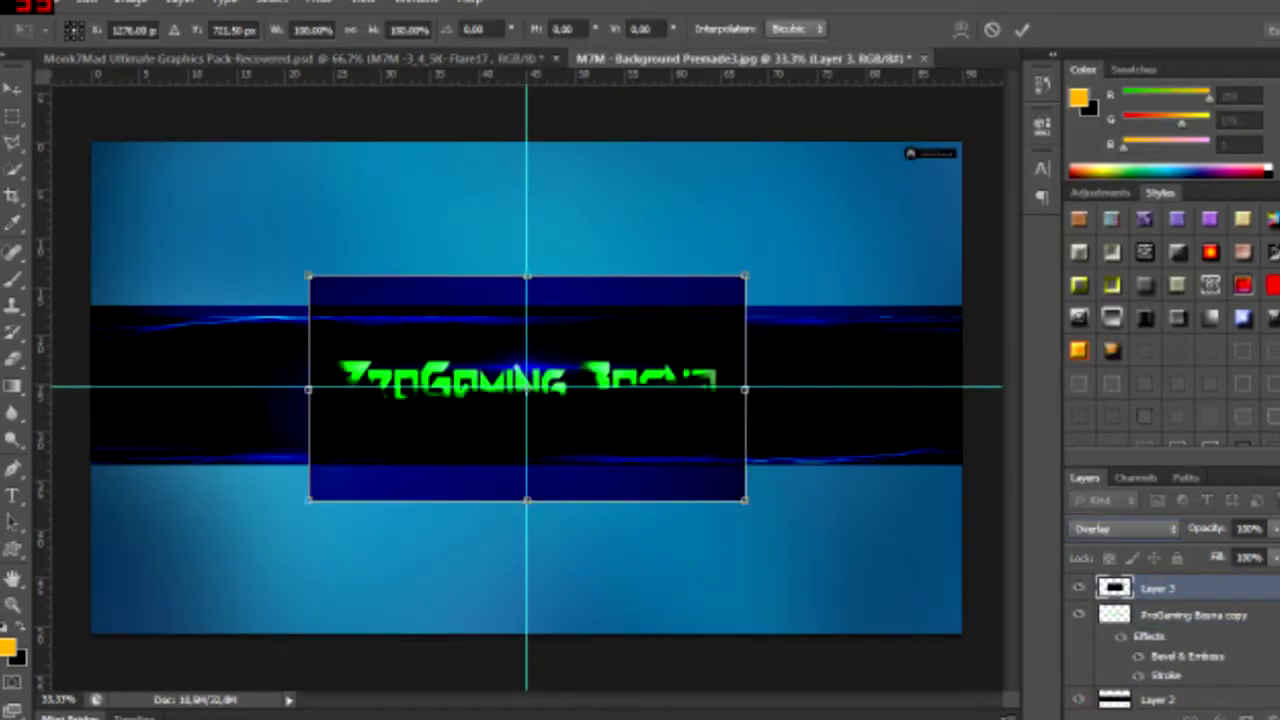
Step: Stretch the flare across the canvas along the title's lower edge and set its blend mode to Screen
drag(743, 386, 1002, 384)
drag(788, 361, 647, 406)
click(1124, 528)
click(1084, 164)
drag(527, 428, 595, 450)
key(Return)
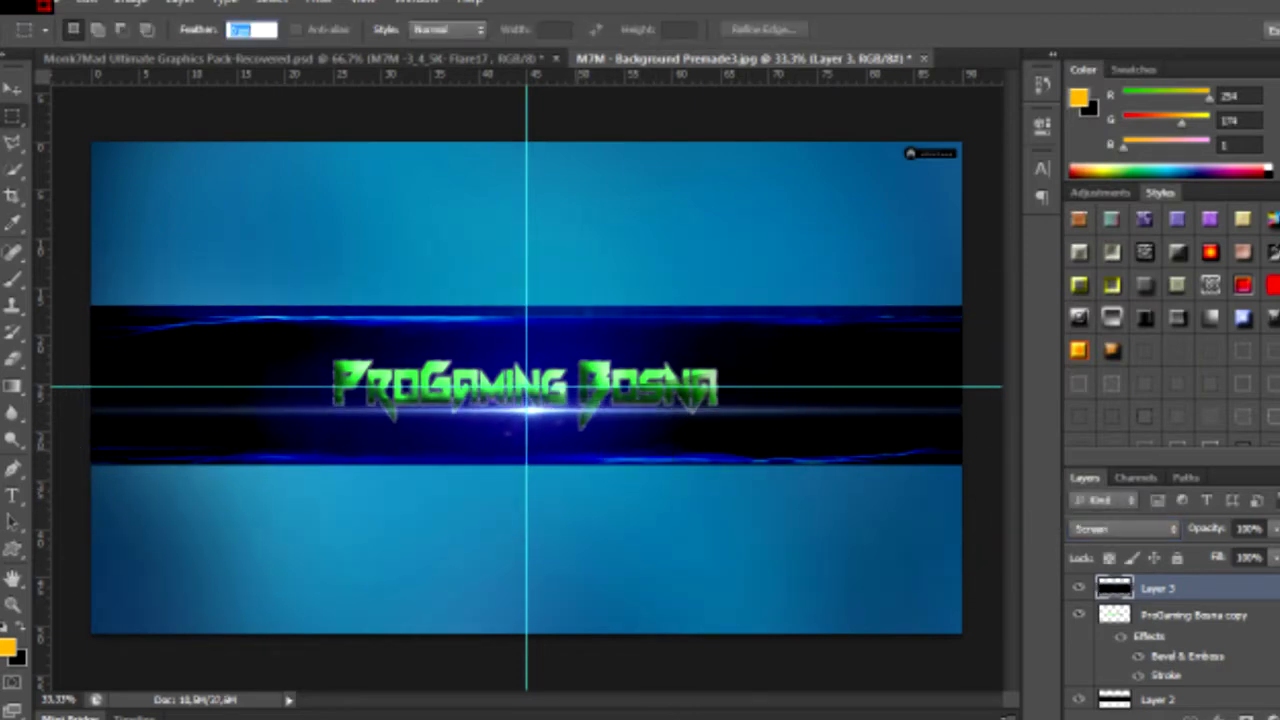
Step: Fade the flare's outer ends with the Eraser and stretch the flare slightly in height
key(e)
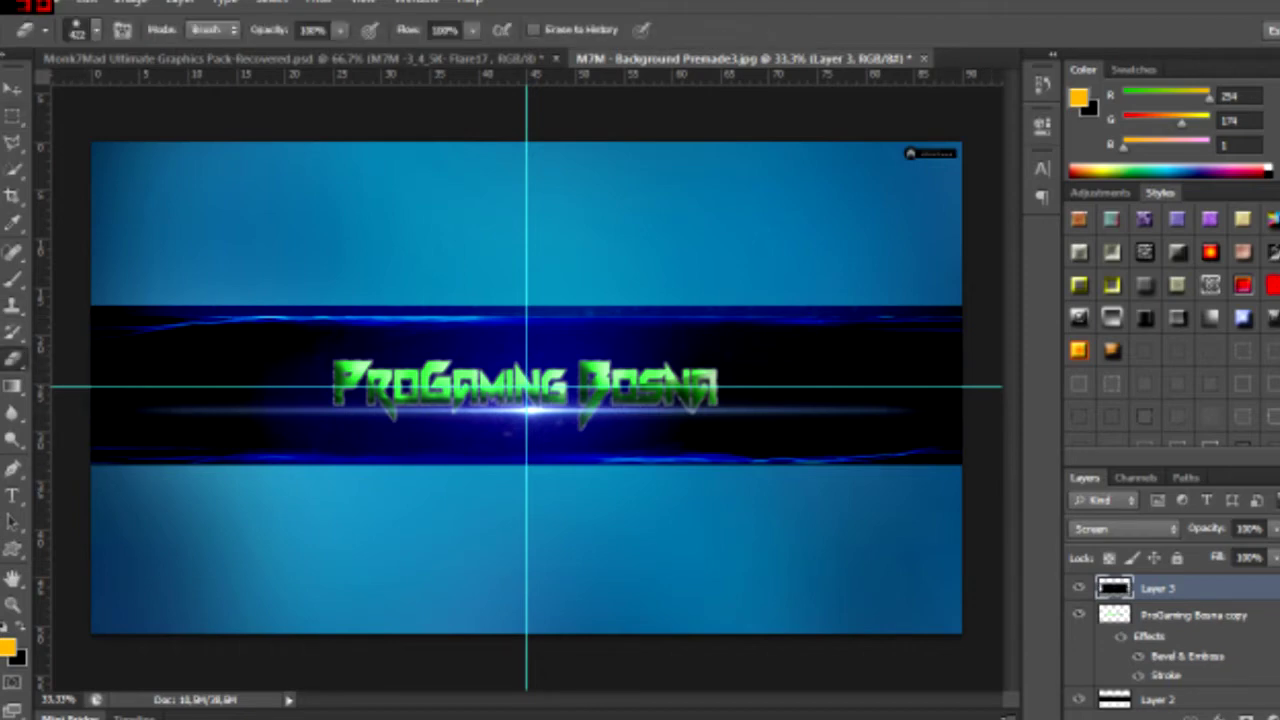
key(ctrl+t)
mouse_move(522, 430)
mouse_down()
mouse_move(522, 470)
mouse_move(511, 464)
mouse_move(522, 440)
mouse_up()
key(Return)
Step: Add a yellow Color Overlay effect to the ProGaming Bosna copy title layer
double_click(1230, 615)
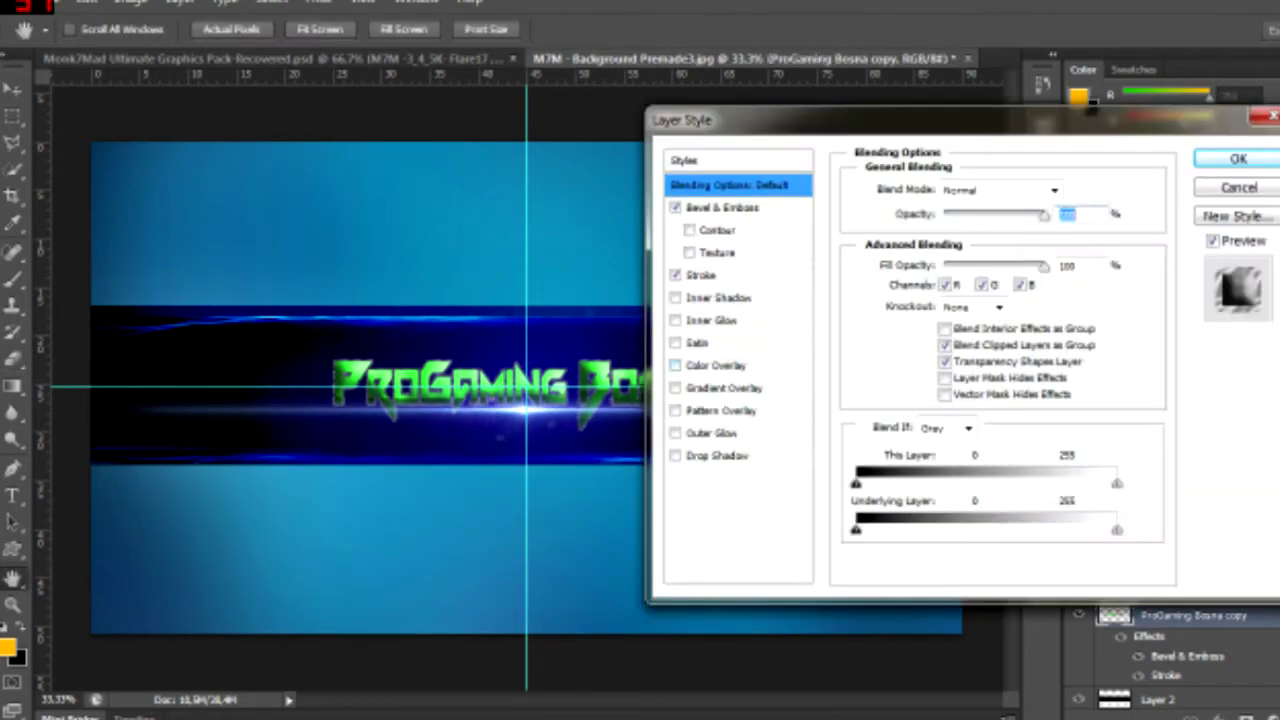
click(715, 365)
click(1073, 189)
drag(1066, 460, 1066, 422)
click(1245, 160)
Step: Try several blend modes for the title's yellow overlay, including Darken, Linear Light and Darker Color
click(985, 190)
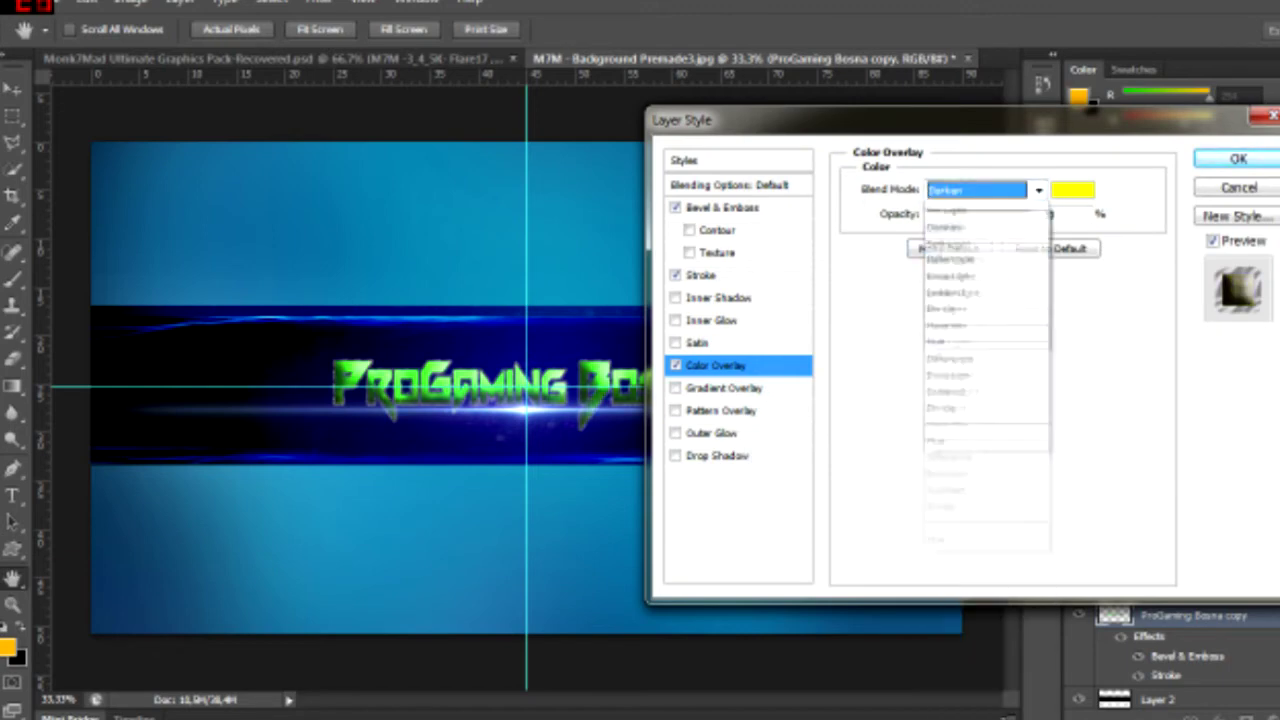
click(950, 455)
click(985, 190)
click(960, 503)
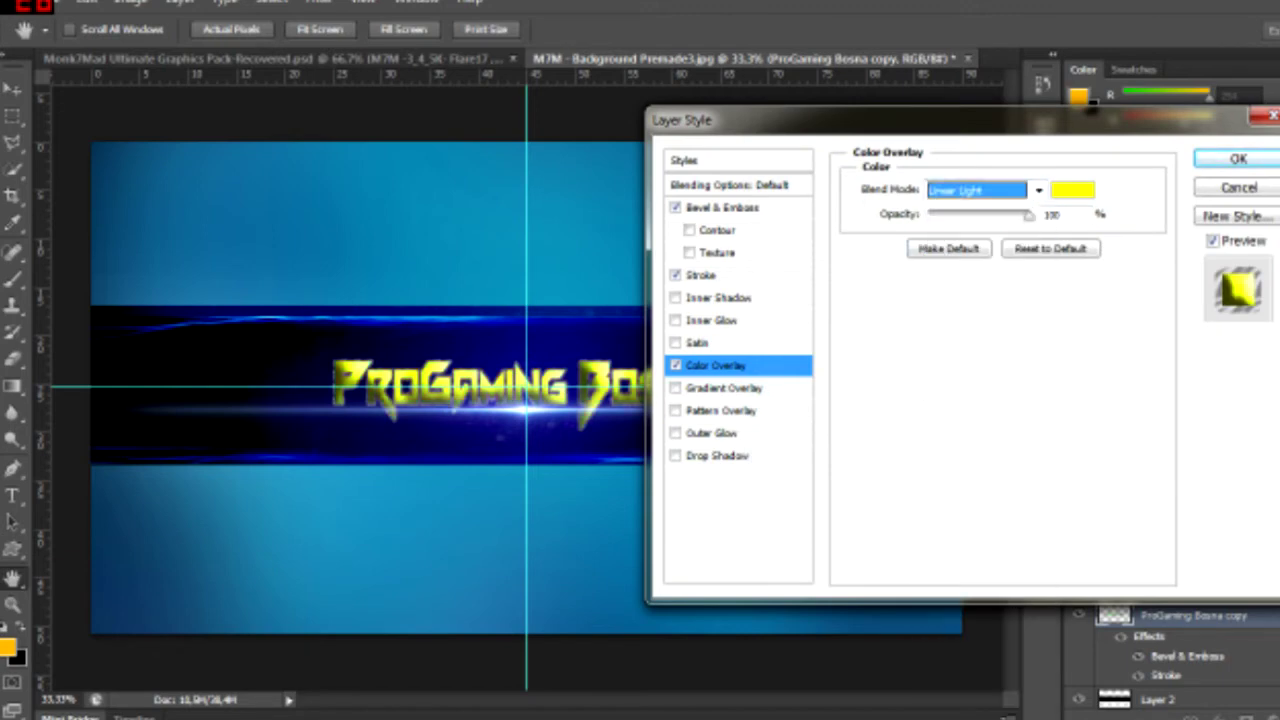
click(985, 190)
click(985, 190)
click(985, 190)
click(960, 600)
click(985, 190)
click(960, 330)
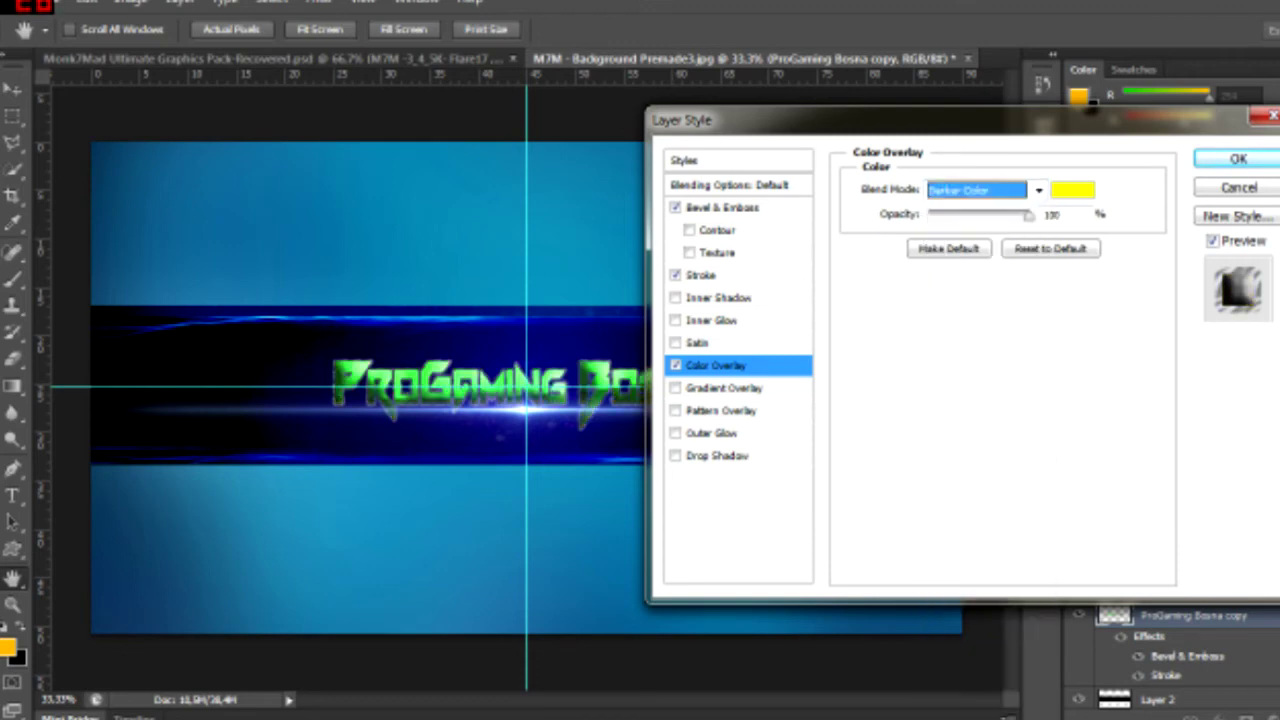
Step: Set the title's Color Overlay to Overlay mode at 60% opacity, and place Layer 2 above the title at 64% opacity
drag(982, 214, 1028, 214)
click(985, 190)
click(960, 470)
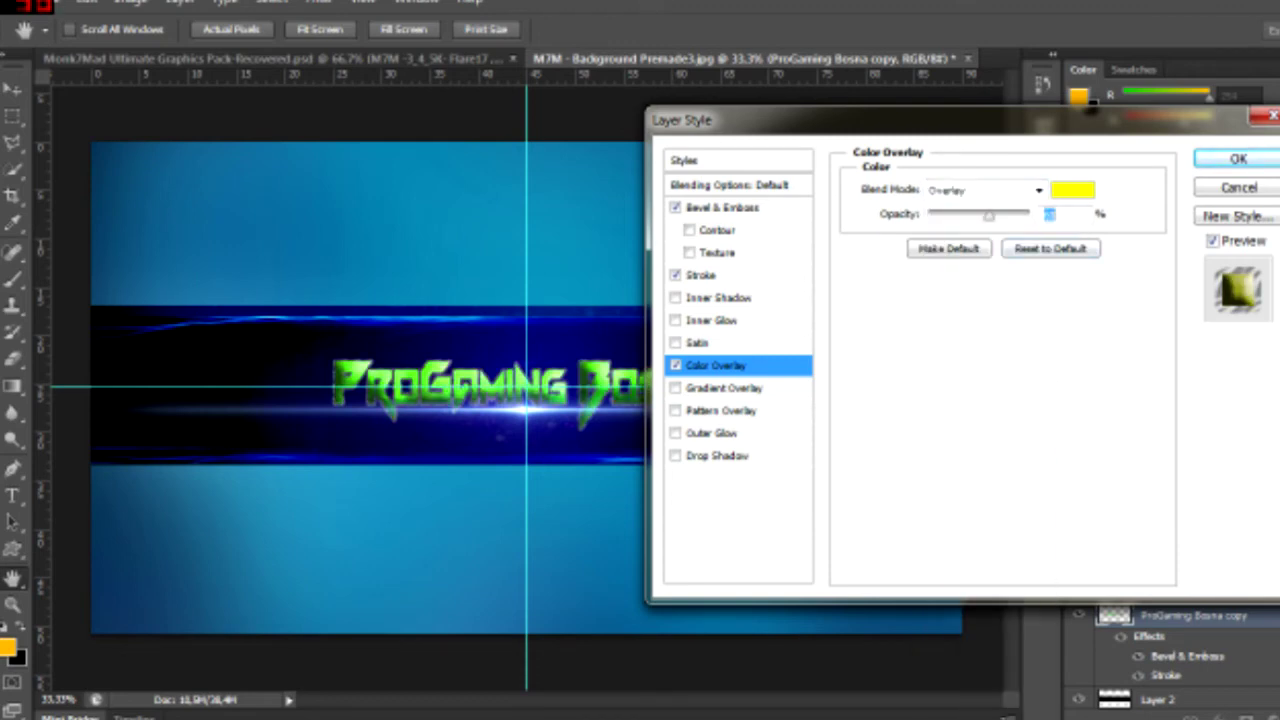
key(Return)
key(ctrl+v)
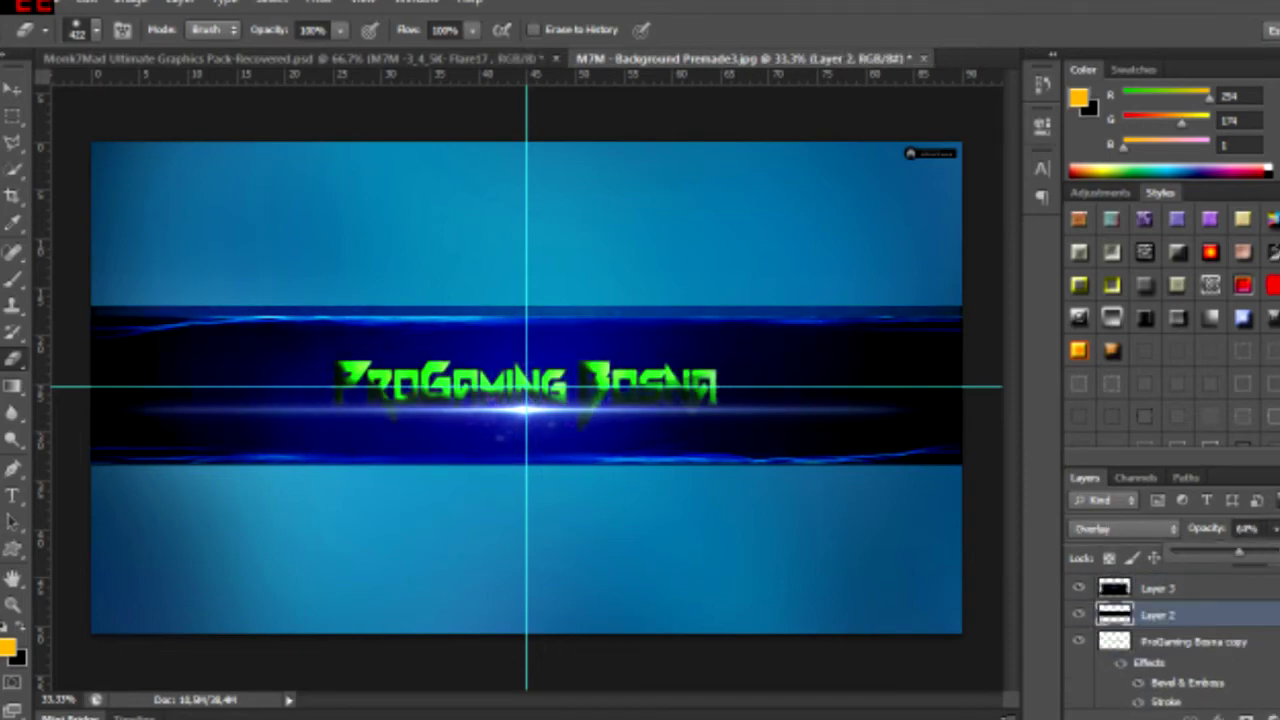
Step: Copy a wide strip from the upper part of the Flare15 image in the graphics pack into the banner
key(ctrl+Tab)
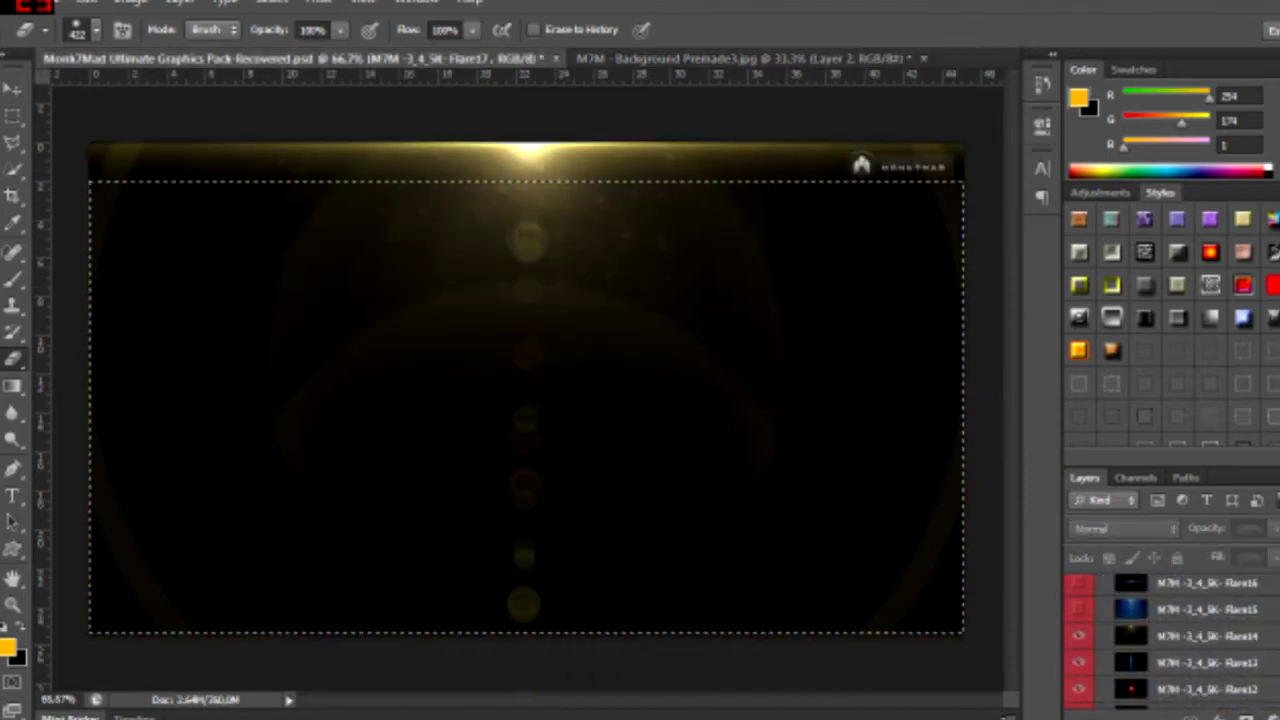
key(m)
drag(120, 143, 845, 268)
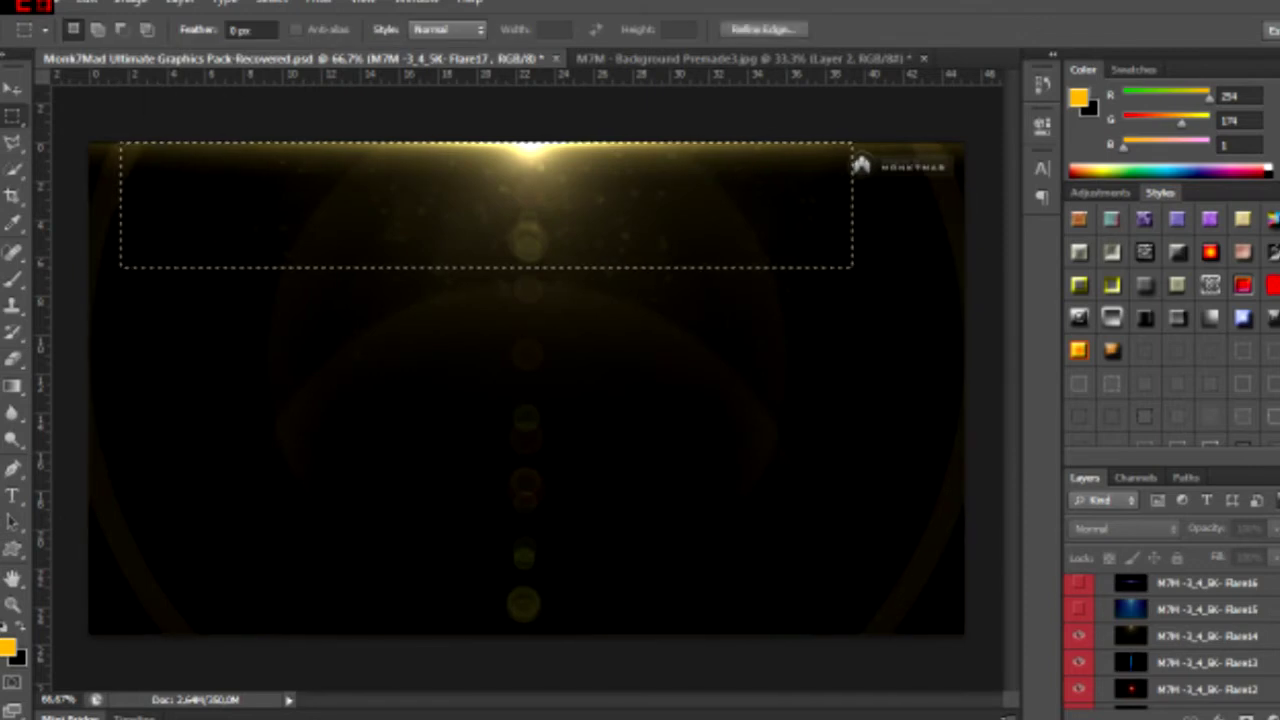
key(ctrl+Tab)
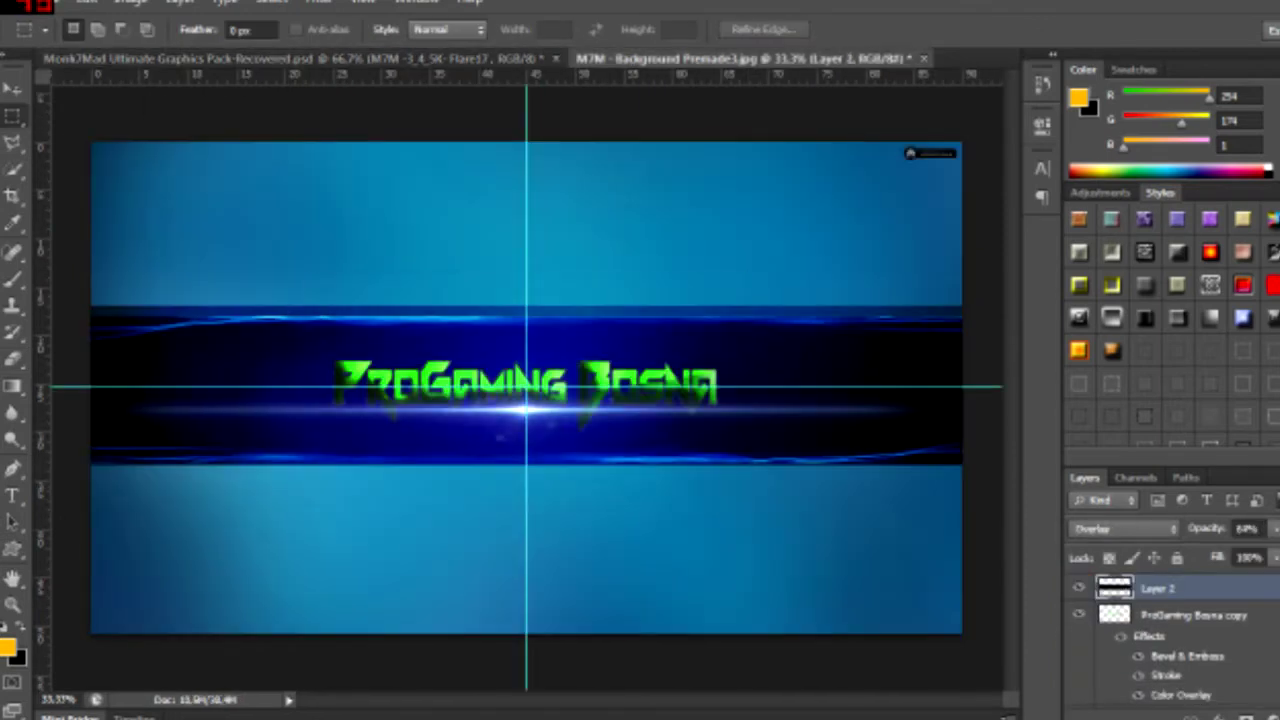
key(ctrl+Tab)
key(Return)
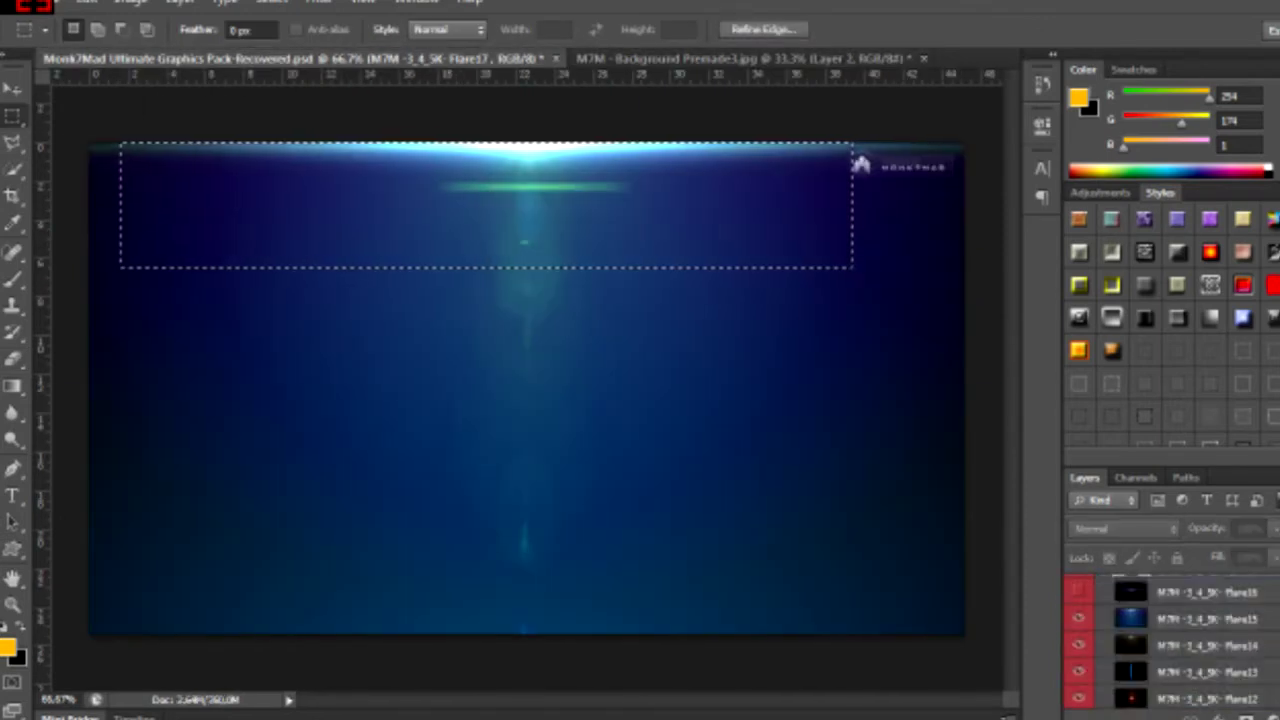
key(ctrl+c)
key(ctrl+Tab)
key(ctrl+v)
Step: Set the pasted flare strip's blend mode to Screen and its opacity to 21%
click(1125, 528)
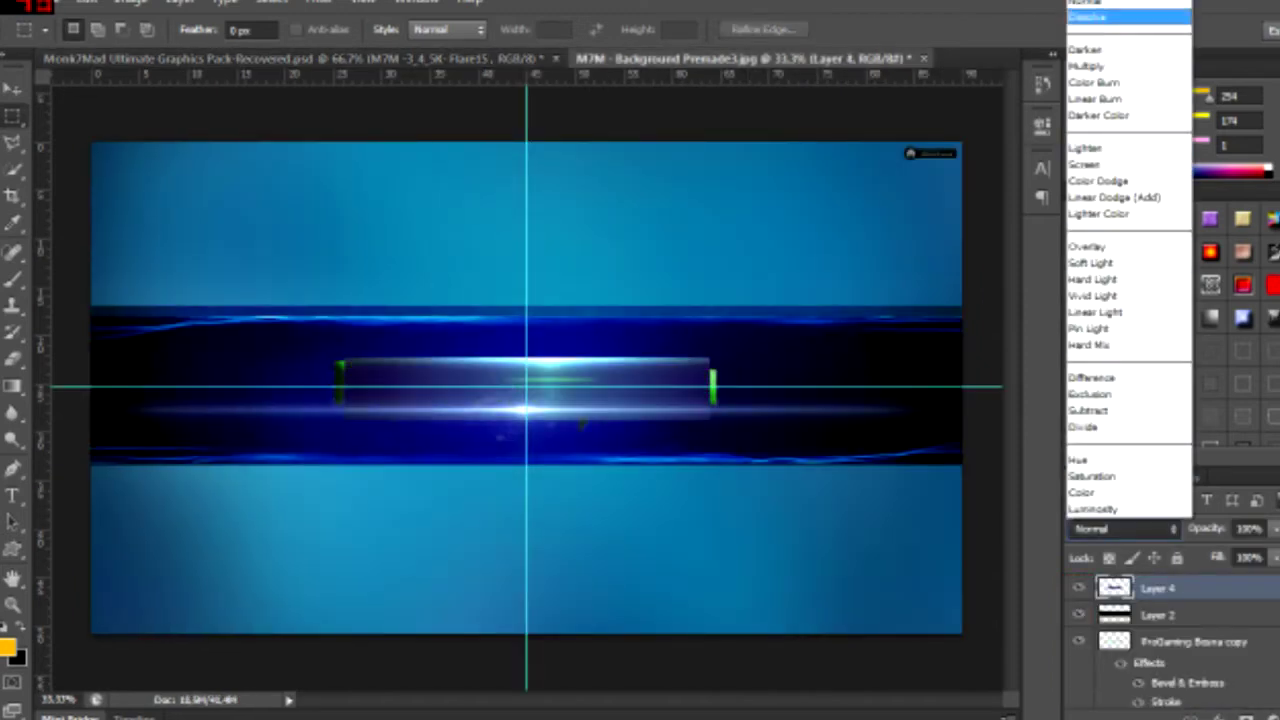
click(1084, 164)
drag(1251, 551, 1188, 551)
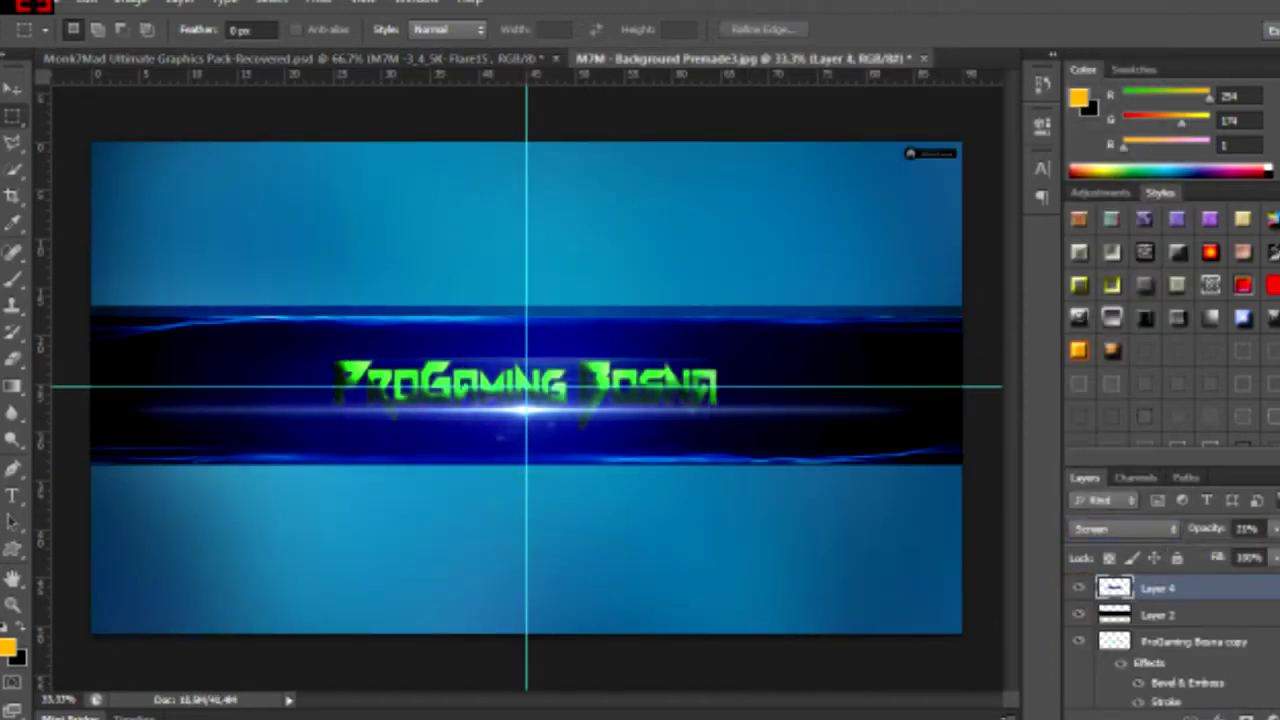
Step: Stretch the flare strip across the canvas width, with its bright edge along the dark band's upper edge
key(ctrl+t)
drag(710, 420, 994, 522)
drag(945, 465, 650, 428)
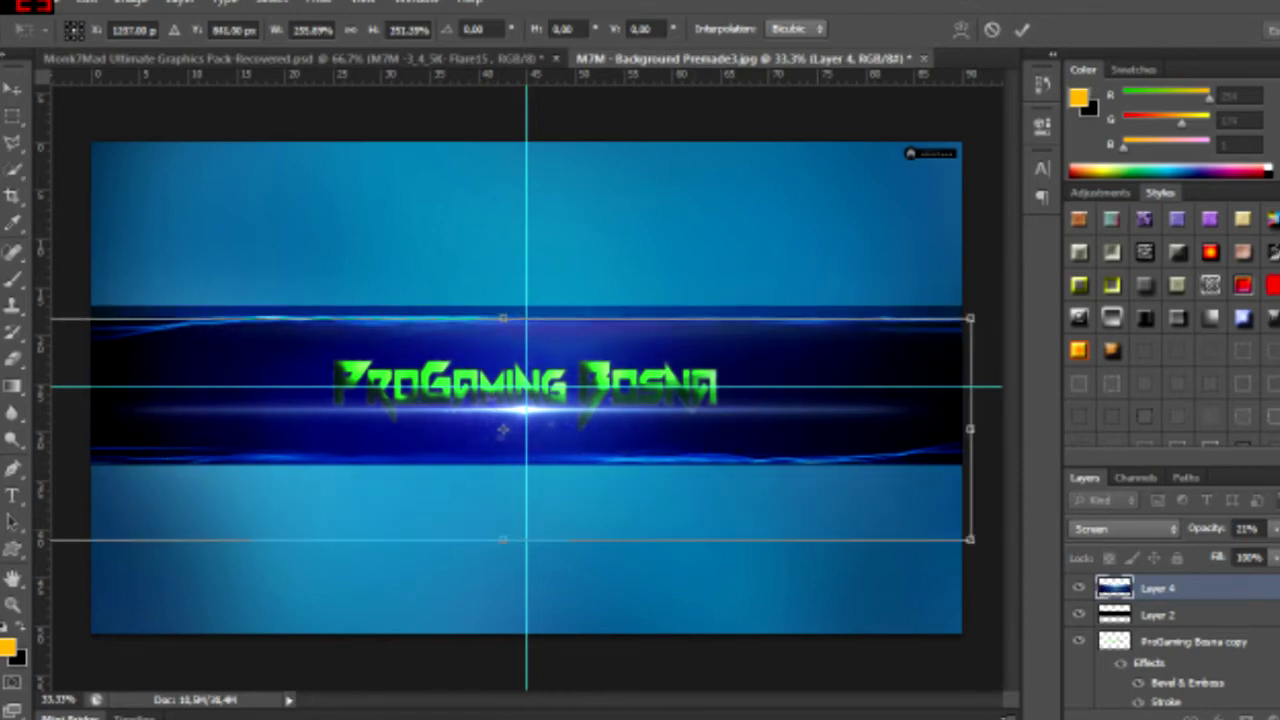
drag(520, 430, 535, 428)
key(Return)
Step: Duplicate the Layer 4 flare and set the copy to Linear Light at 52% opacity
right_click(1176, 588)
click(1034, 86)
key(Return)
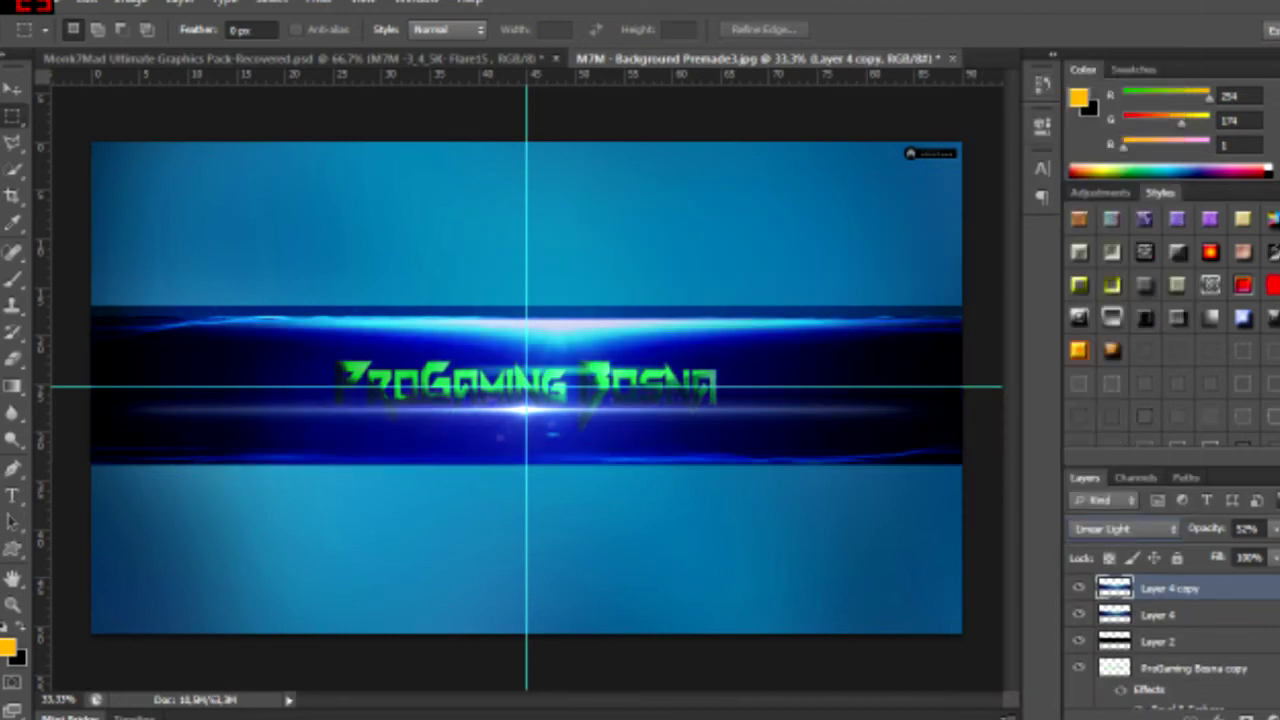
Step: Try merging the Layer 4 flare with its copy
shift+click(1158, 615)
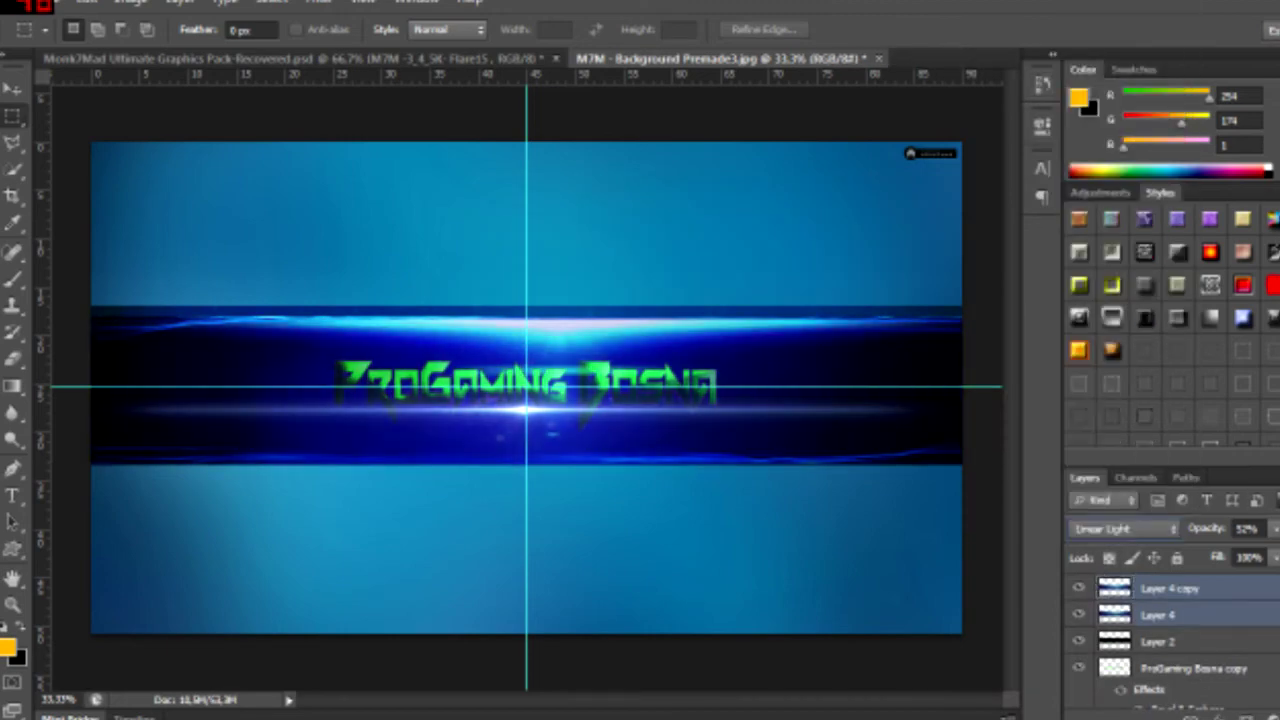
key(ctrl+e)
key(ctrl+t)
key(Escape)
key(ctrl+z)
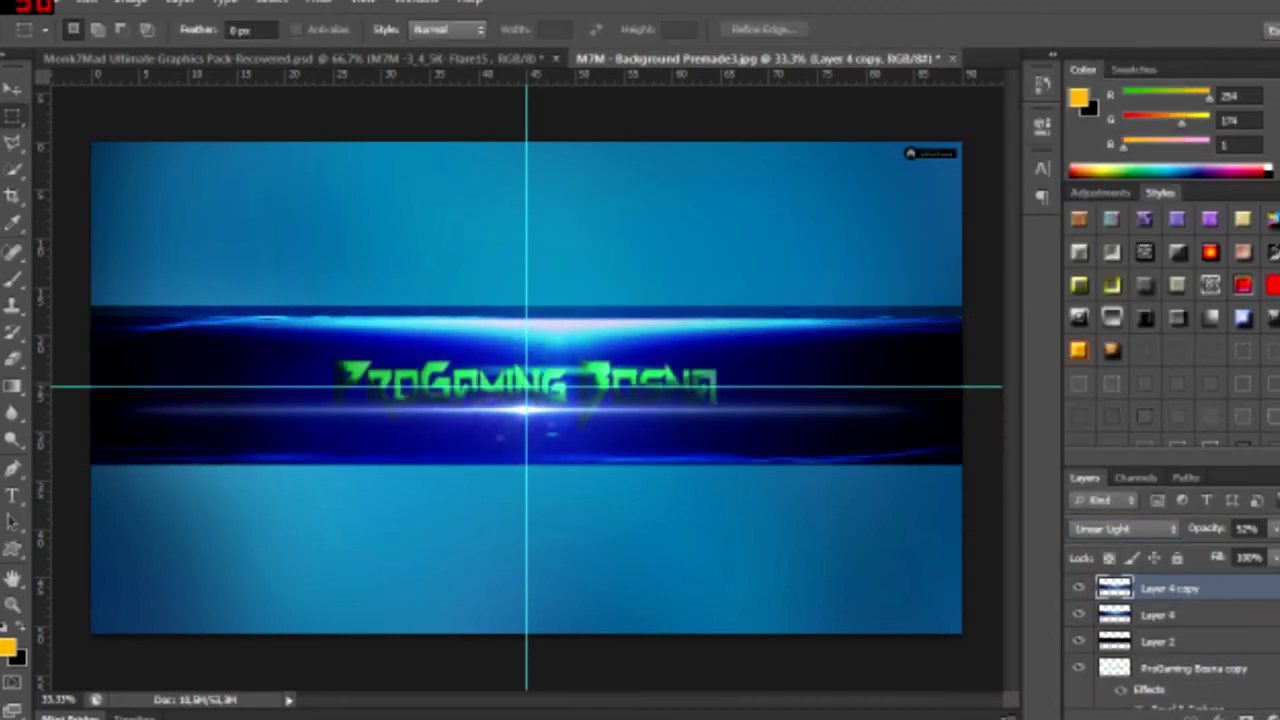
Step: Try other blend modes on the Layer 4 copy flare
key(shift+minus)
key(shift+minus)
key(shift+minus)
key(shift+minus)
key(shift+minus)
key(shift+minus)
key(shift+minus)
key(shift+minus)
Step: Stretch the flare slightly to the canvas edge and set the Layer 4 copy's blend mode to Overlay
mouse_move(954, 398)
mouse_down()
mouse_move(932, 398)
mouse_move(963, 391)
mouse_up()
key(ctrl+t)
key(Return)
click(1123, 528)
click(1110, 300)
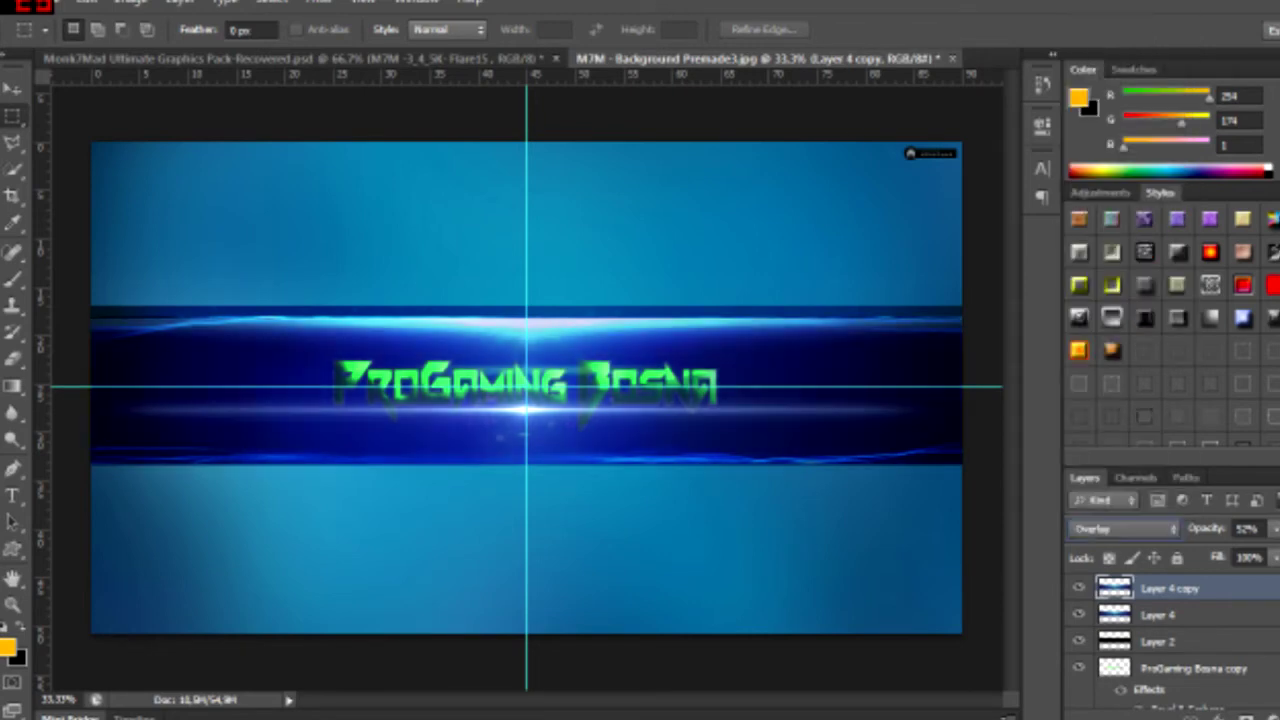
Step: Try moving the title layer above Layer 2
click(1193, 667)
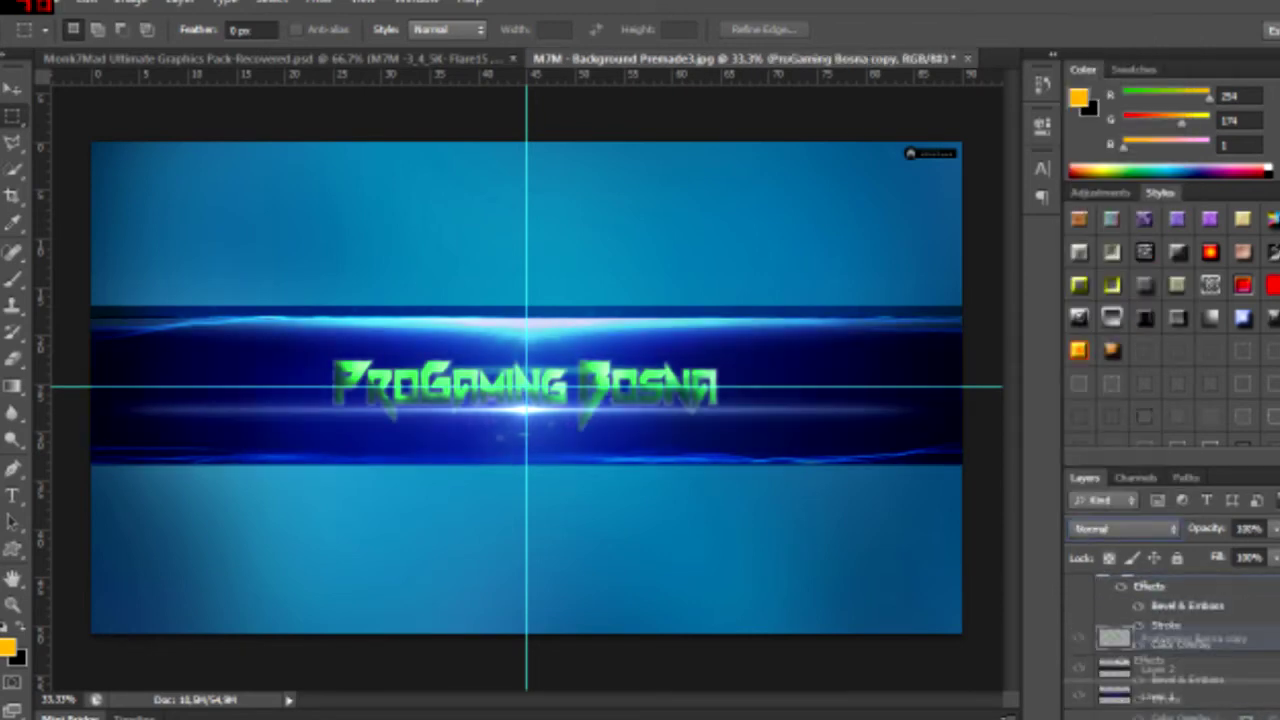
scroll(1170, 640, up, 3)
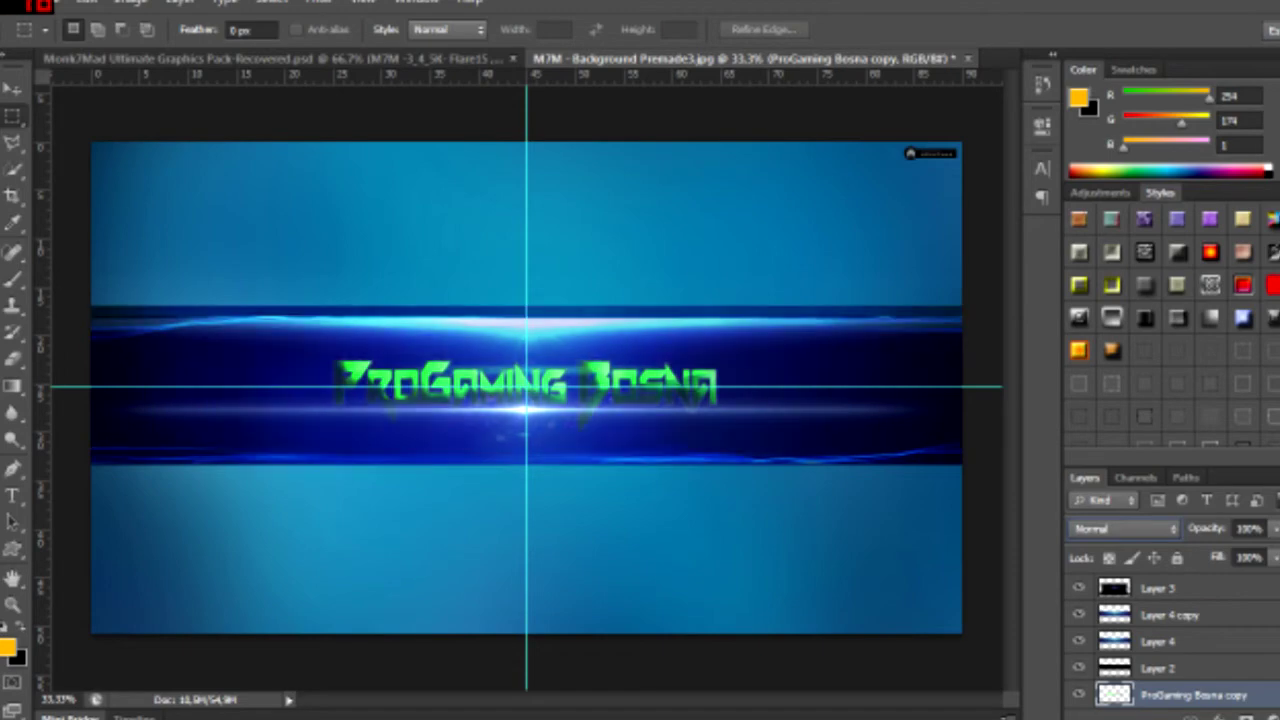
scroll(1170, 640, down, 2)
Step: Duplicate Layer 2 and move the copy beneath the title layer
right_click(1175, 612)
click(1037, 86)
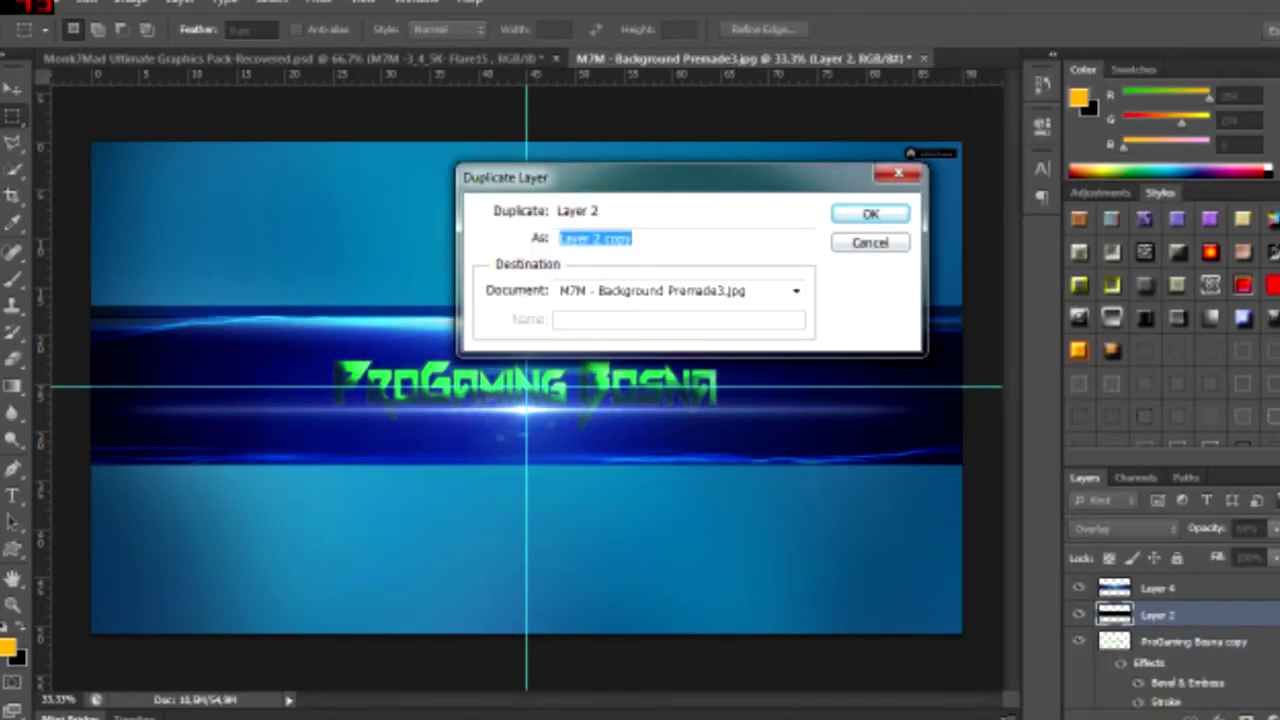
key(Return)
key(ctrl+bracketleft)
key(ctrl+bracketleft)
Step: Try adding another duplicate of Layer 2 copy beneath the title
right_click(1200, 669)
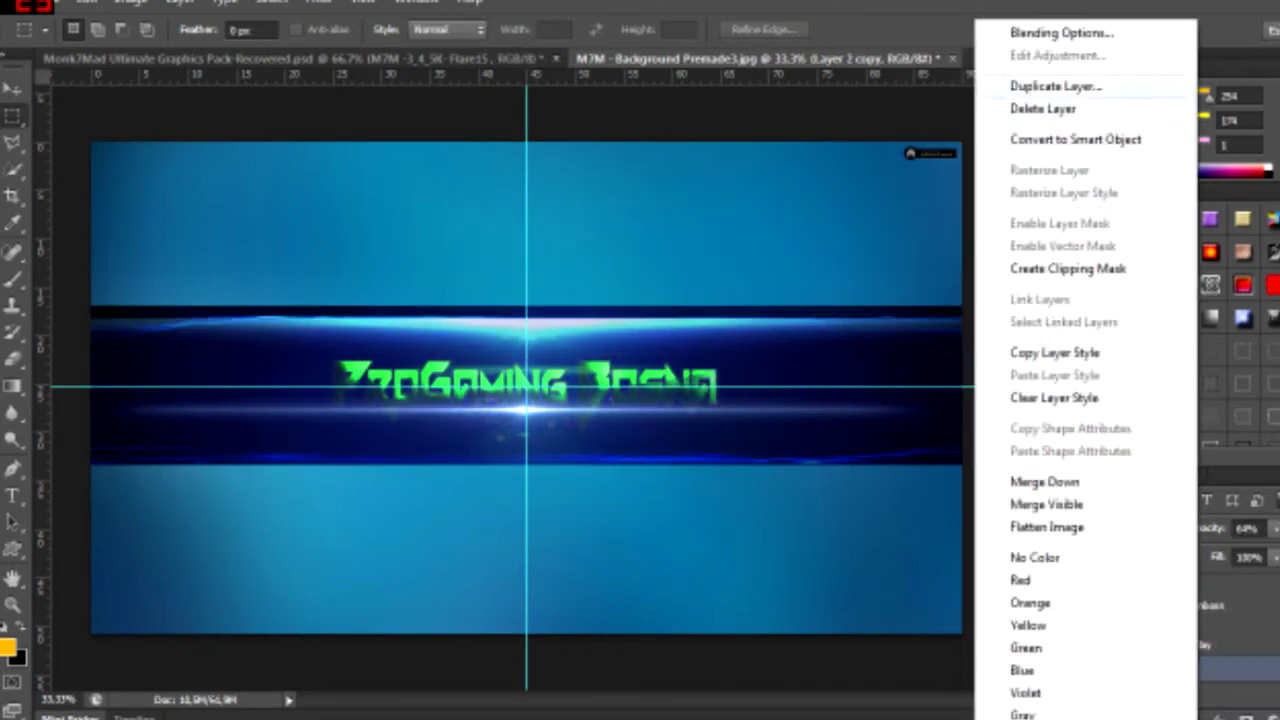
click(1030, 88)
key(Return)
key(Delete)
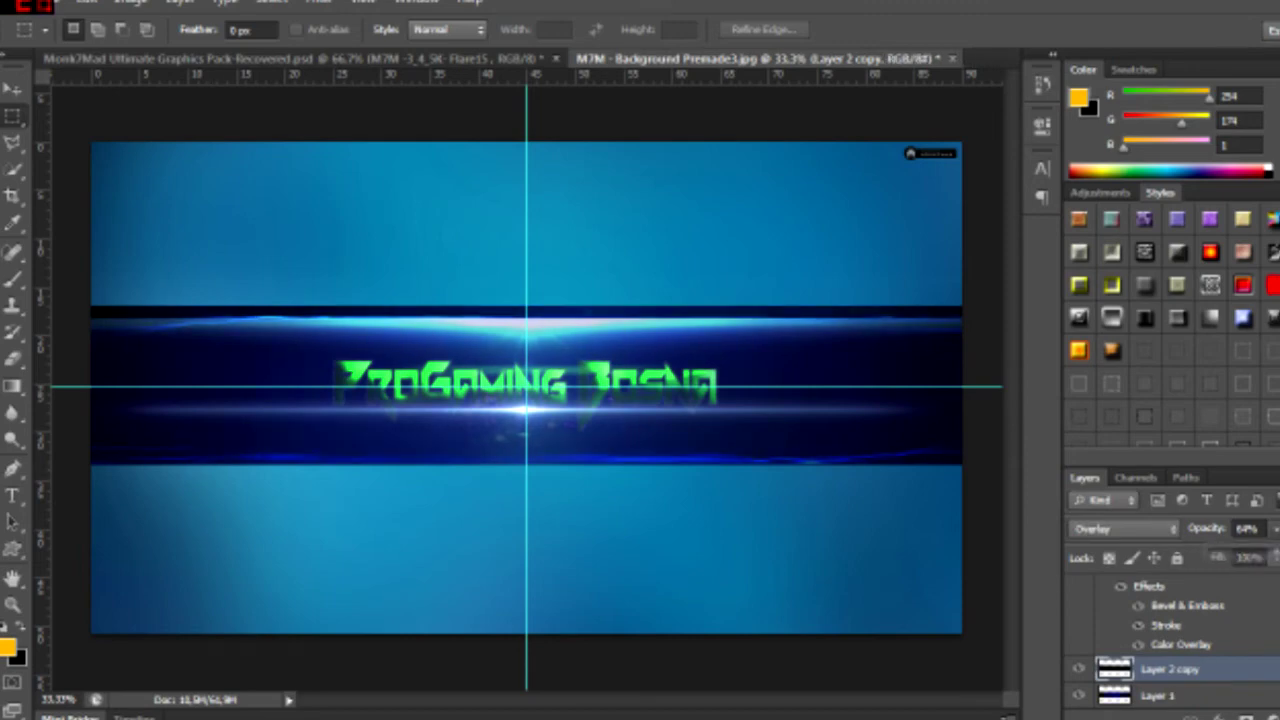
Step: Set Layer 2 copy's opacity to 53% and remove the guides from the canvas
key(5)
key(3)
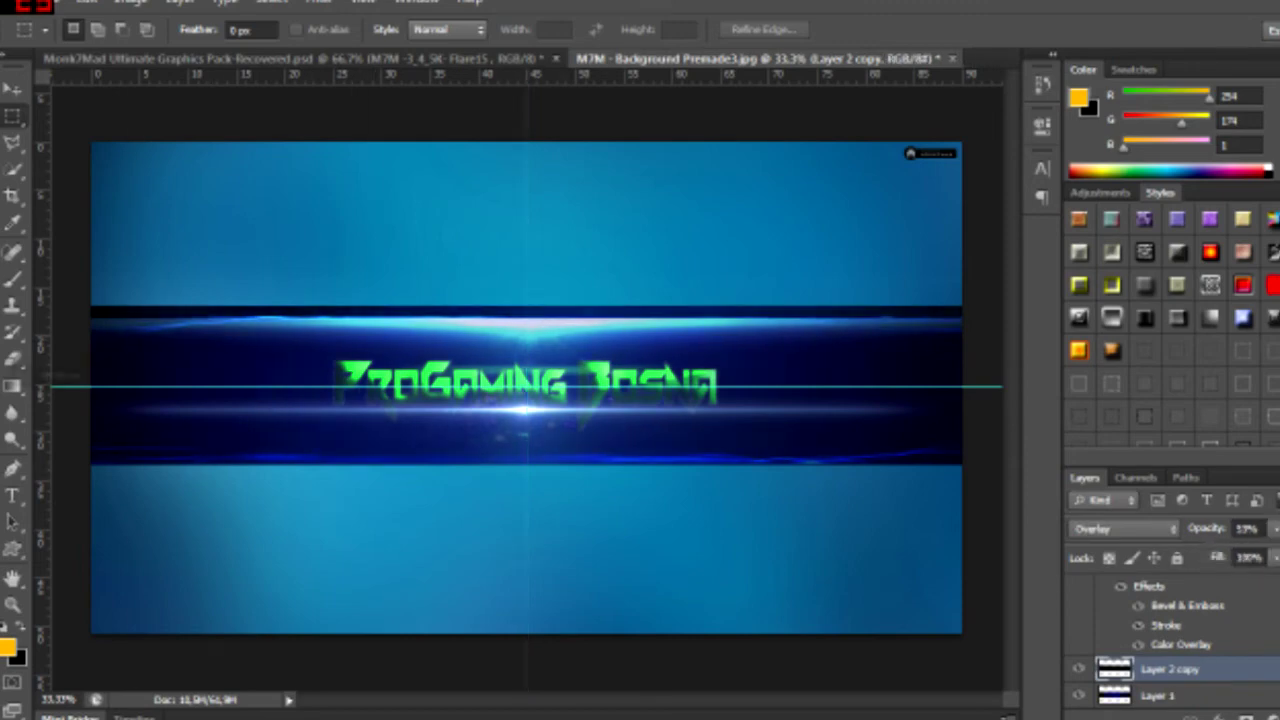
Step: Capture the finished title band as a Lightshot screenshot and paste it into the banner as a new layer
key(Print)
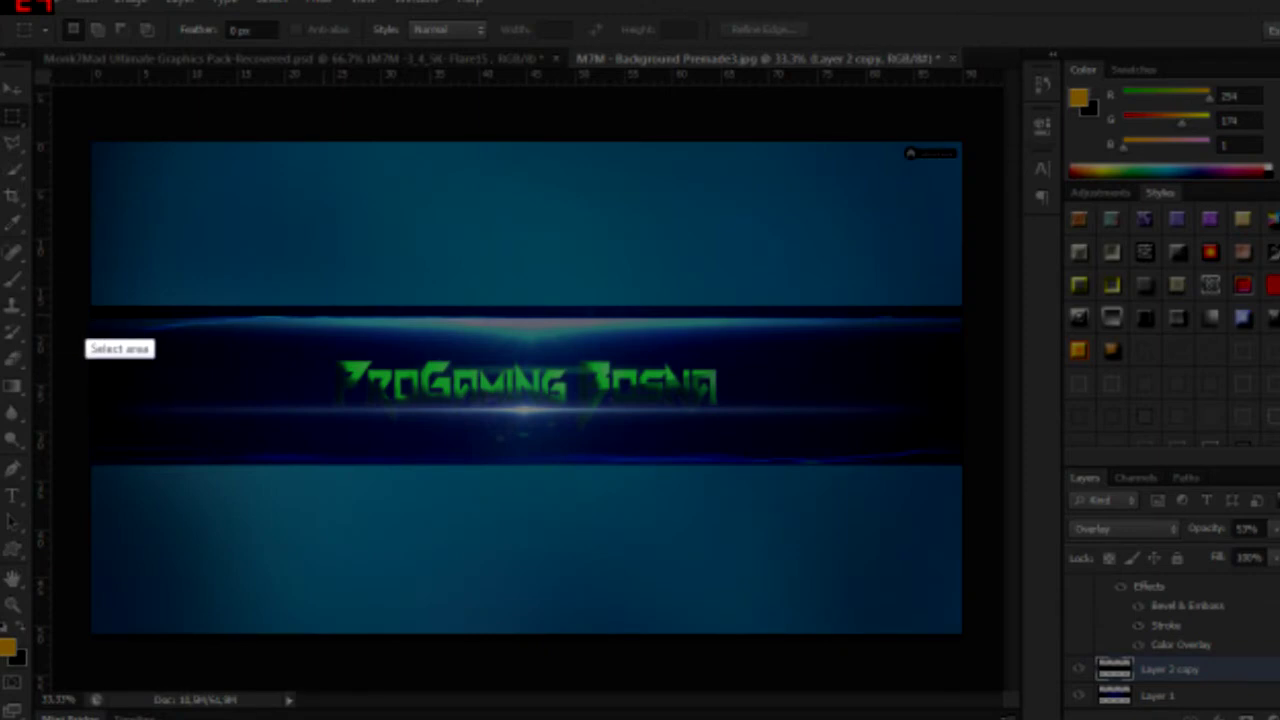
drag(91, 303, 977, 471)
key(ctrl+c)
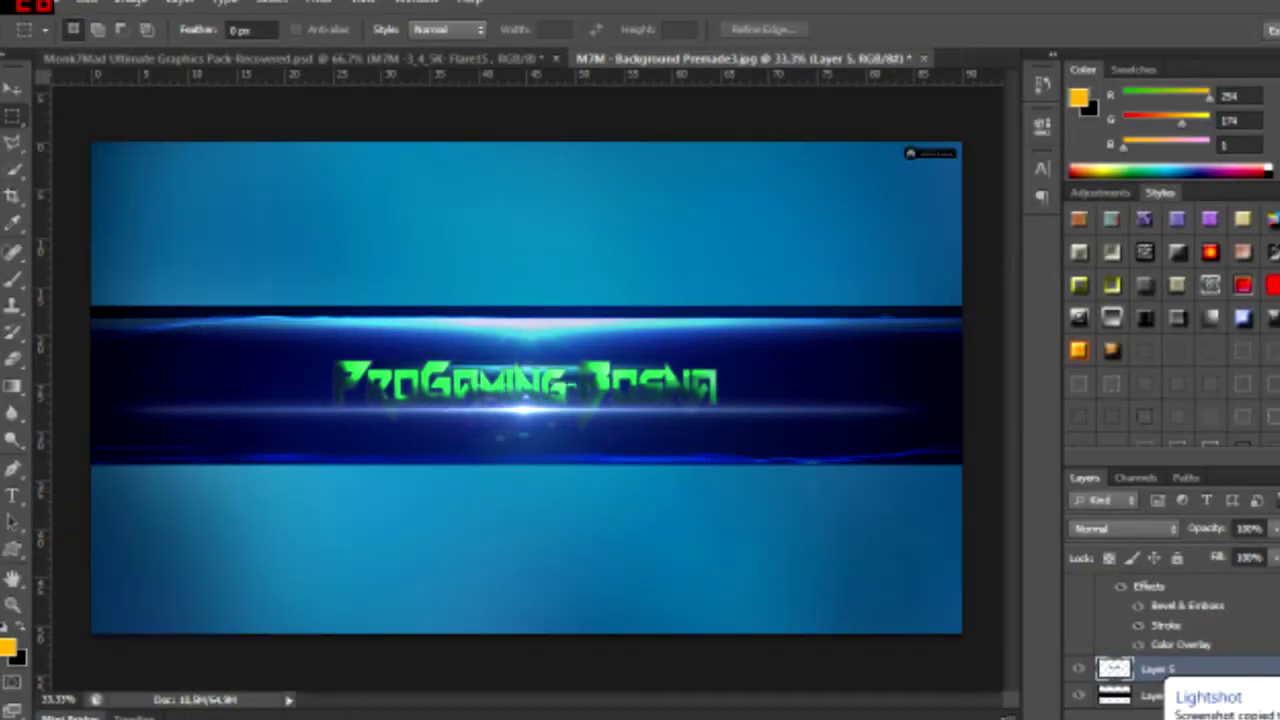
key(ctrl+v)
Step: Enlarge the pasted band screenshot to cover the blue area above the title band, on the topmost layer
key(ctrl+t)
drag(528, 386, 345, 203)
drag(490, 229, 745, 140)
drag(520, 250, 688, 345)
key(Return)
key(m)
drag(556, 212, 555, 204)
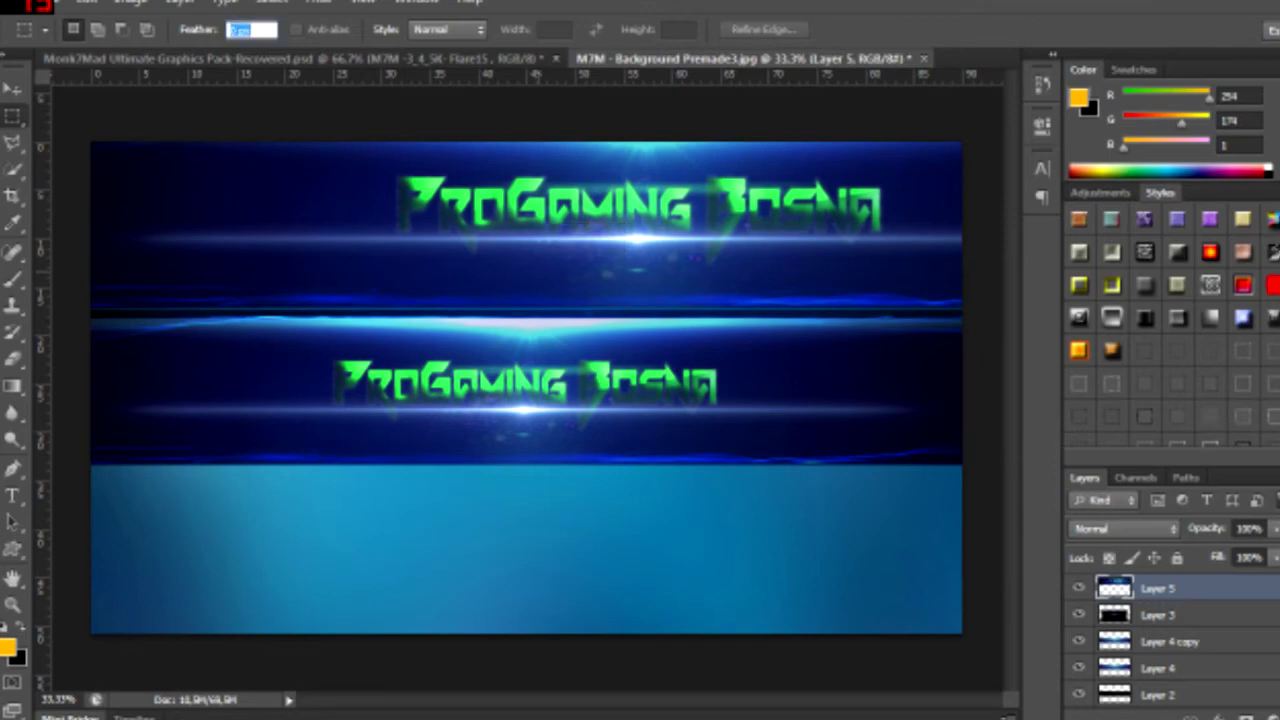
Step: Apply a Gaussian Blur with a radius of about 26 pixels to the pasted band layer
click(320, 2)
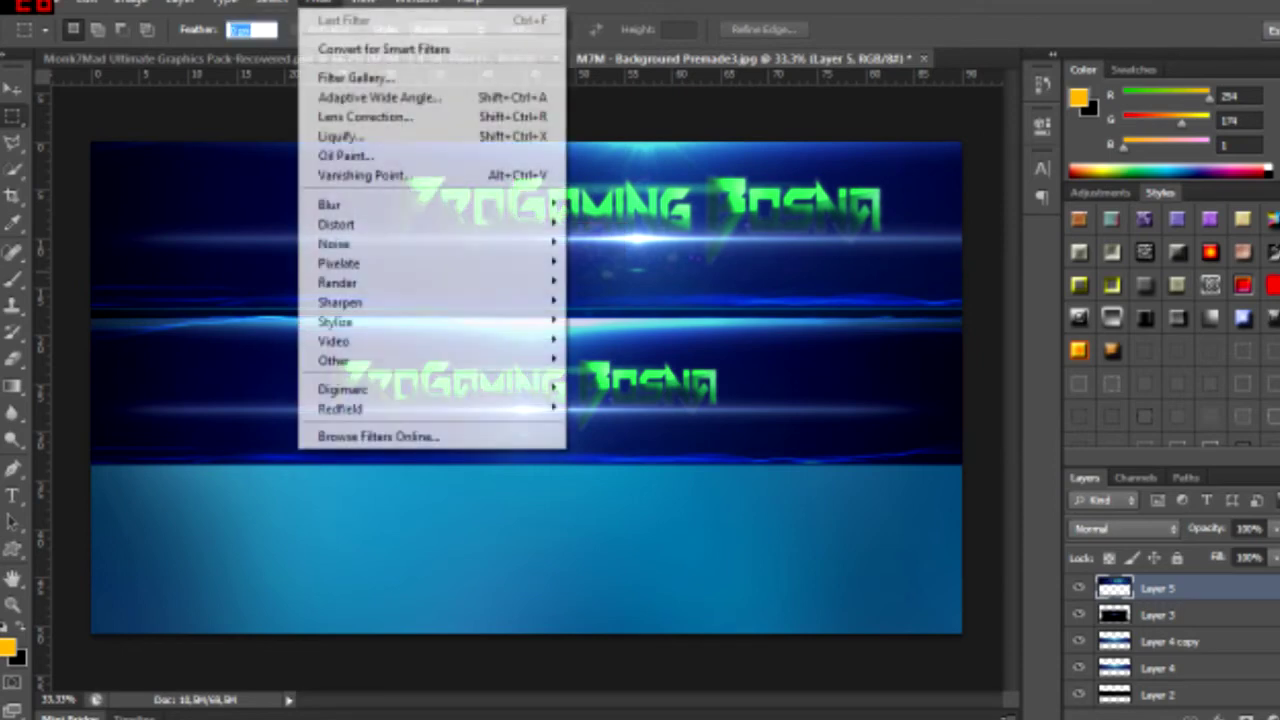
mouse_move(330, 204)
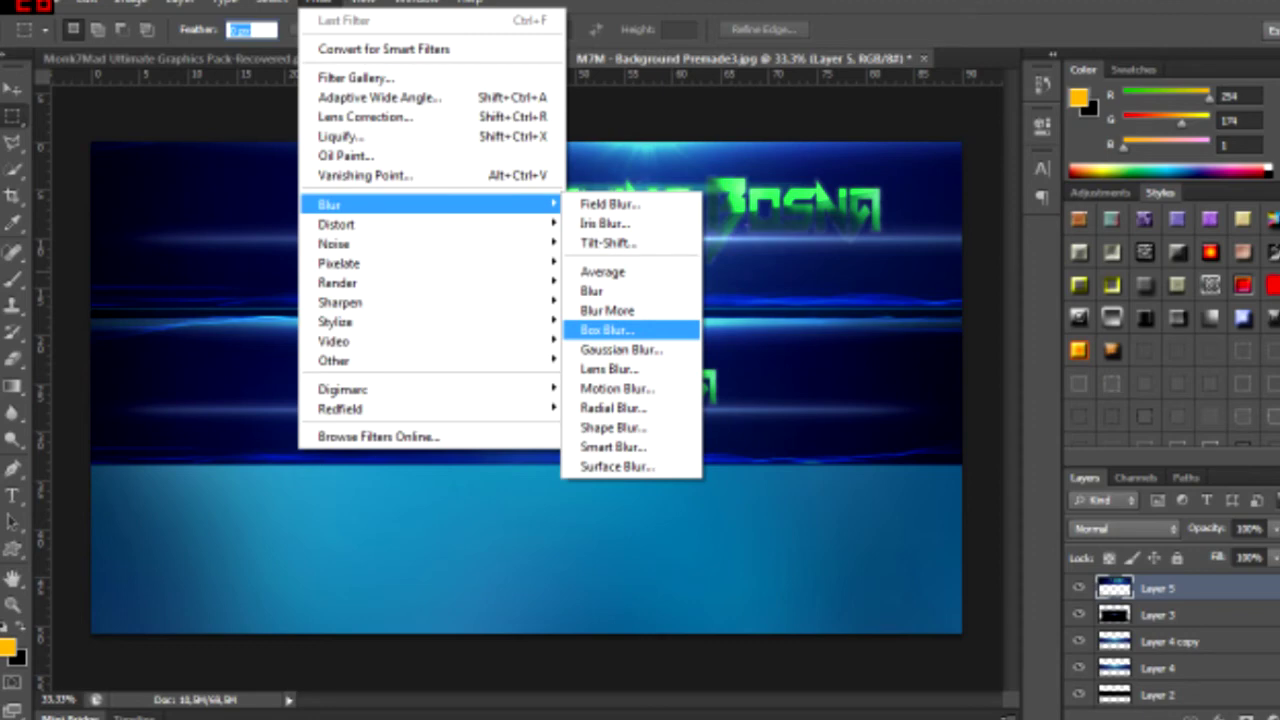
click(620, 349)
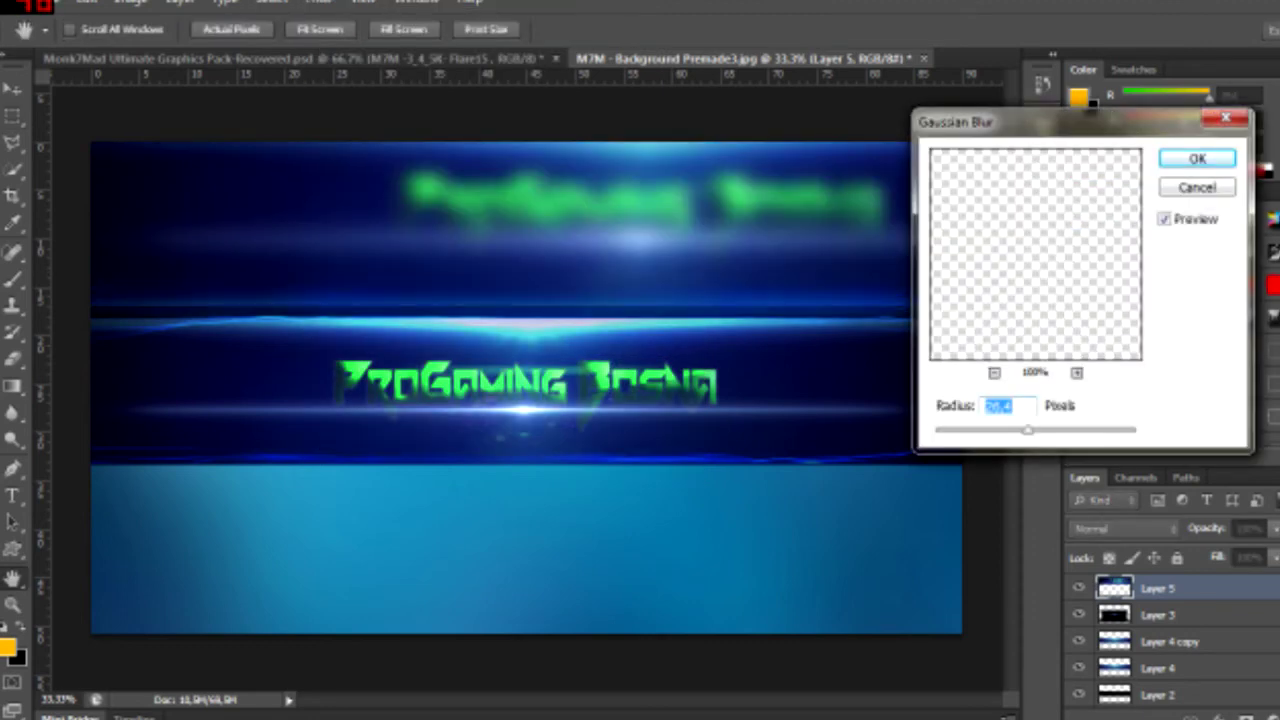
key(Up)
key(Return)
key(m)
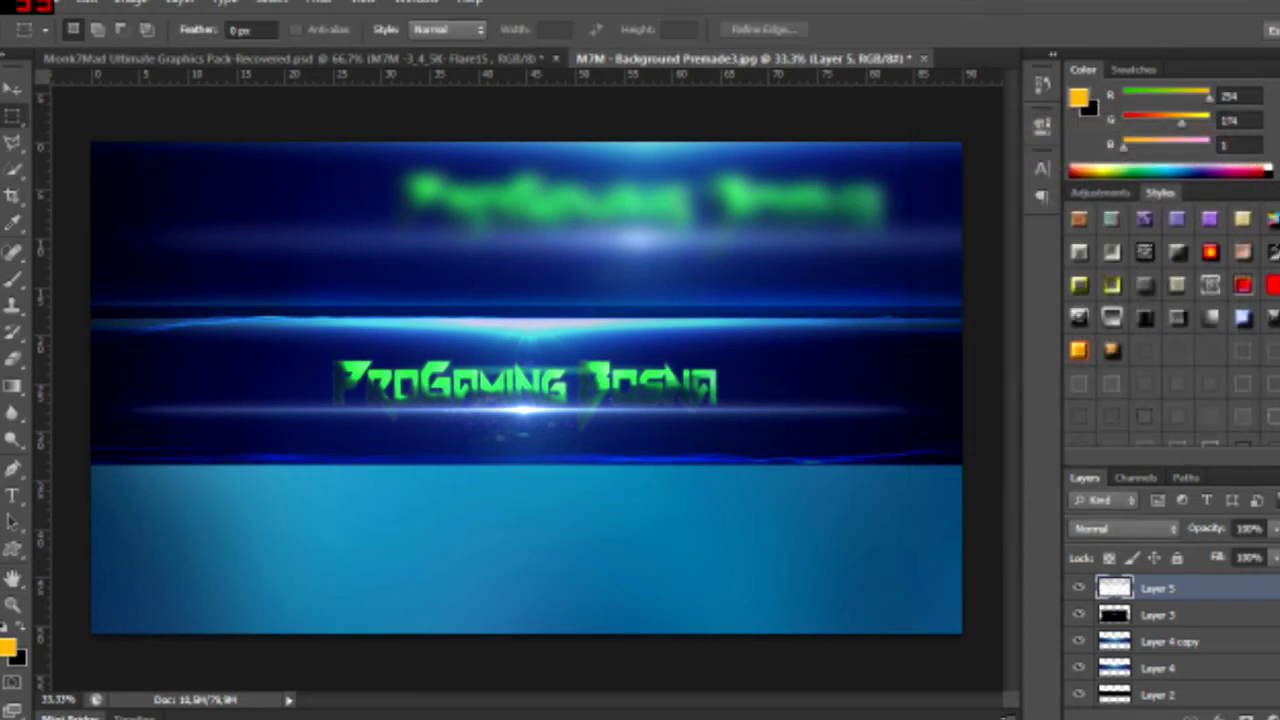
Step: Duplicate the blurred band layer and move the copy over the blue area below the title band
right_click(1200, 588)
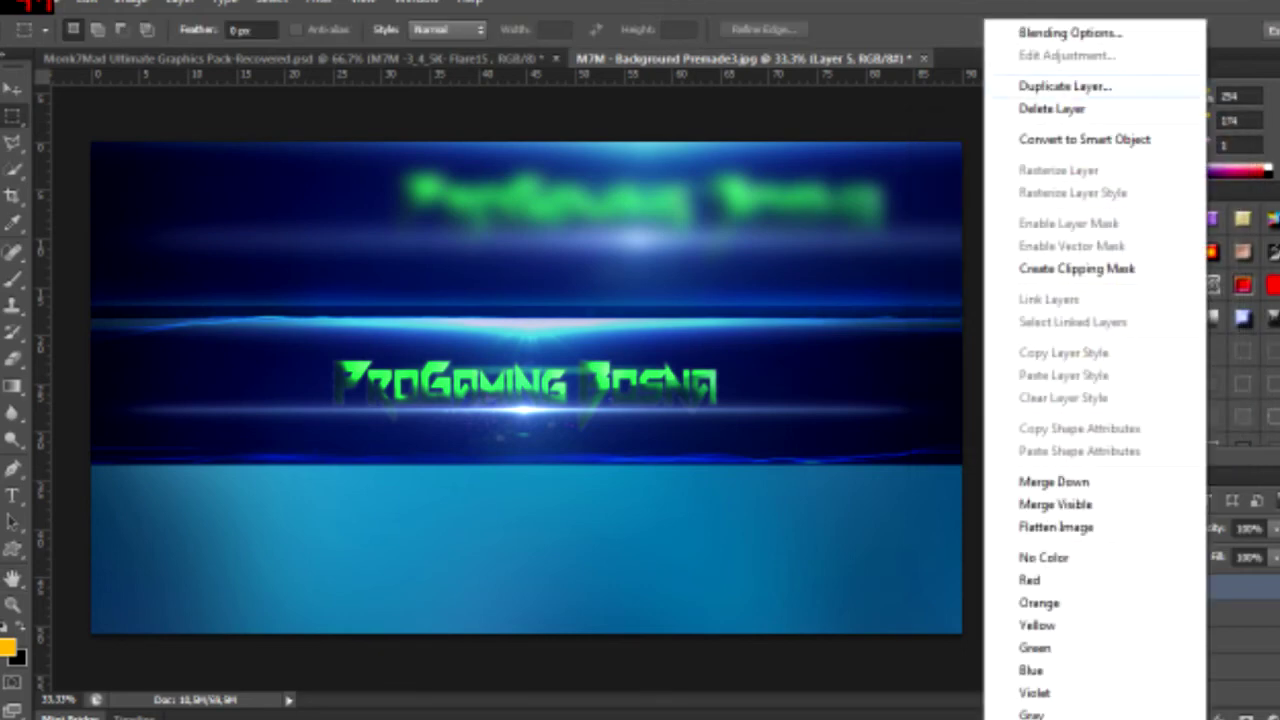
click(1064, 86)
key(Return)
drag(730, 205, 514, 561)
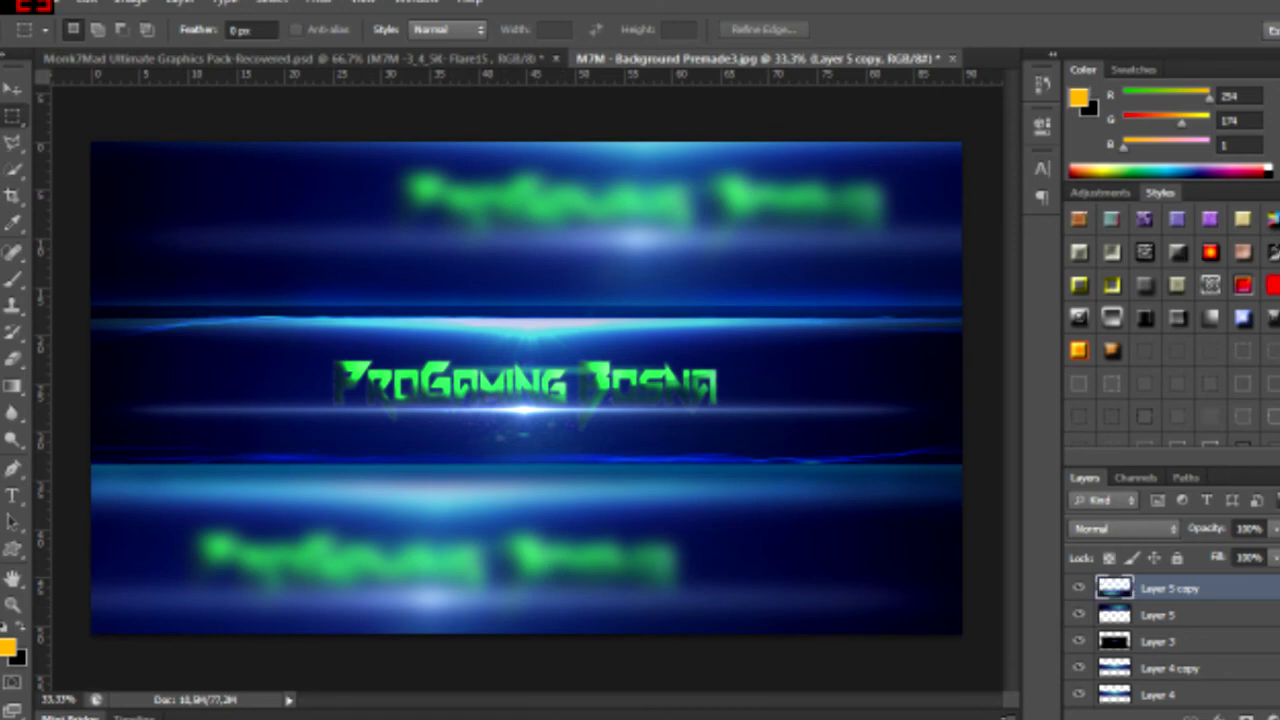
scroll(1170, 640, up, 3)
double_click(1262, 585)
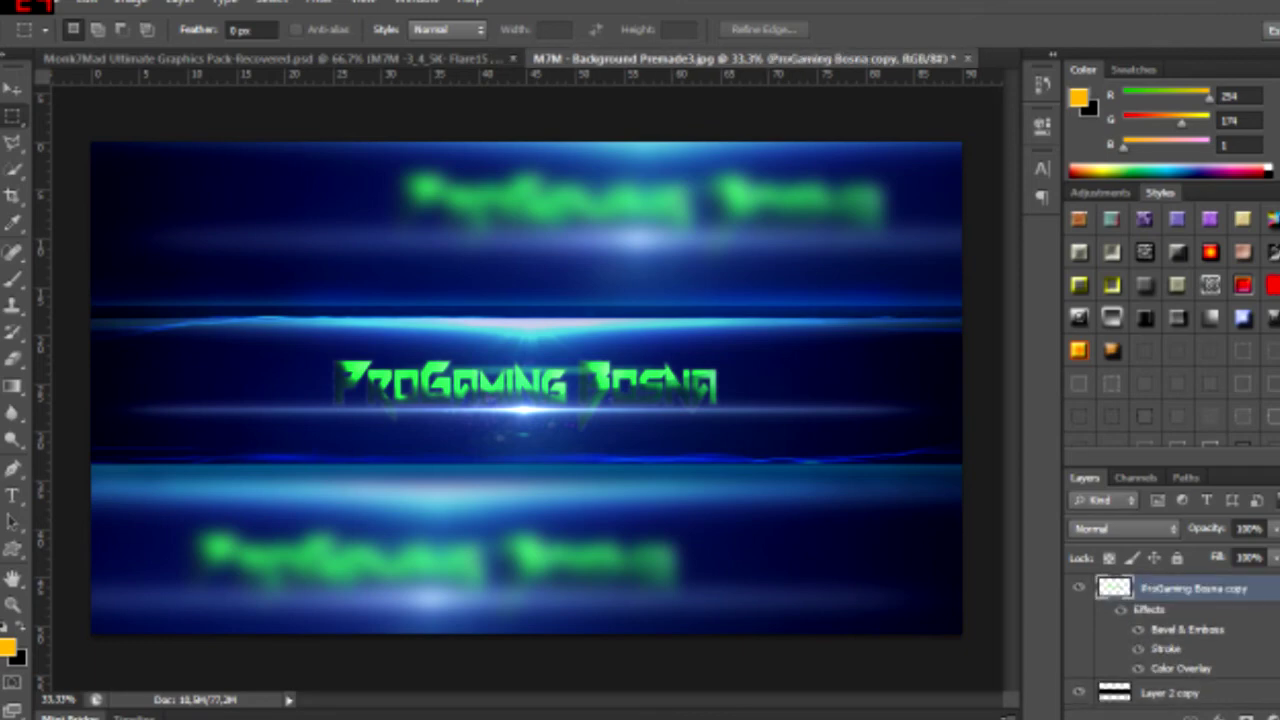
click(716, 365)
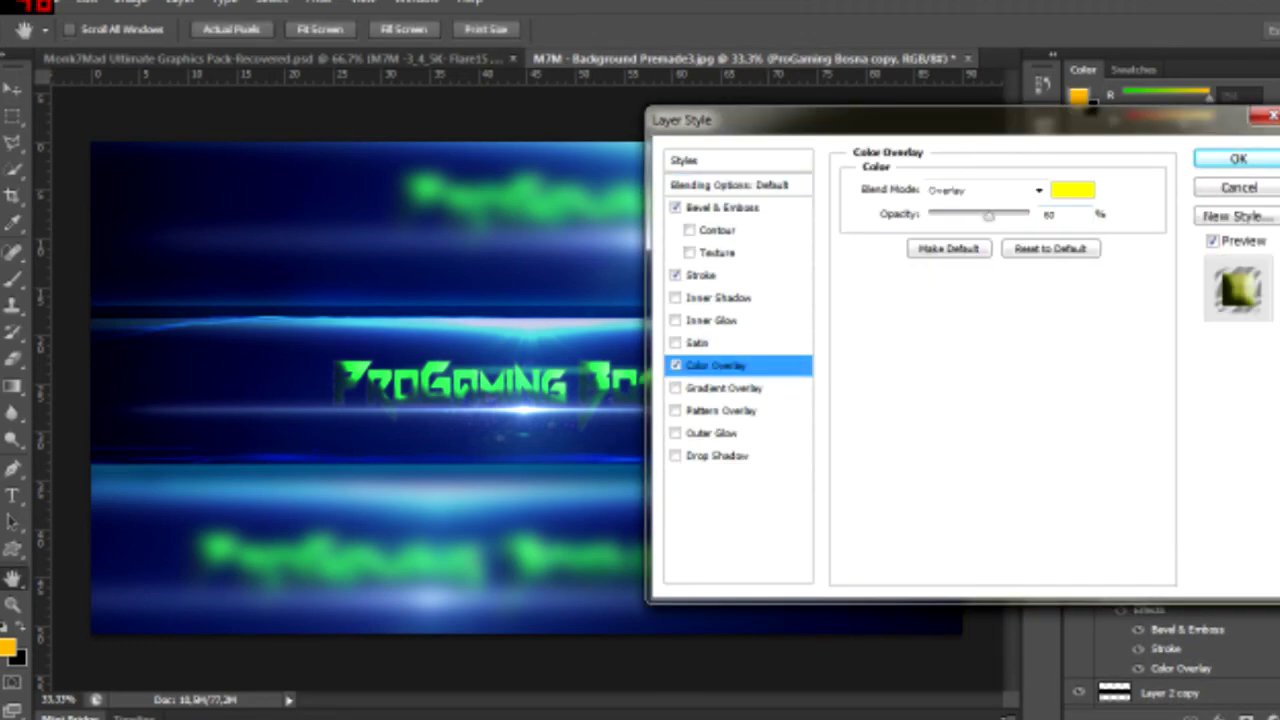
click(1080, 187)
drag(1062, 396, 1062, 178)
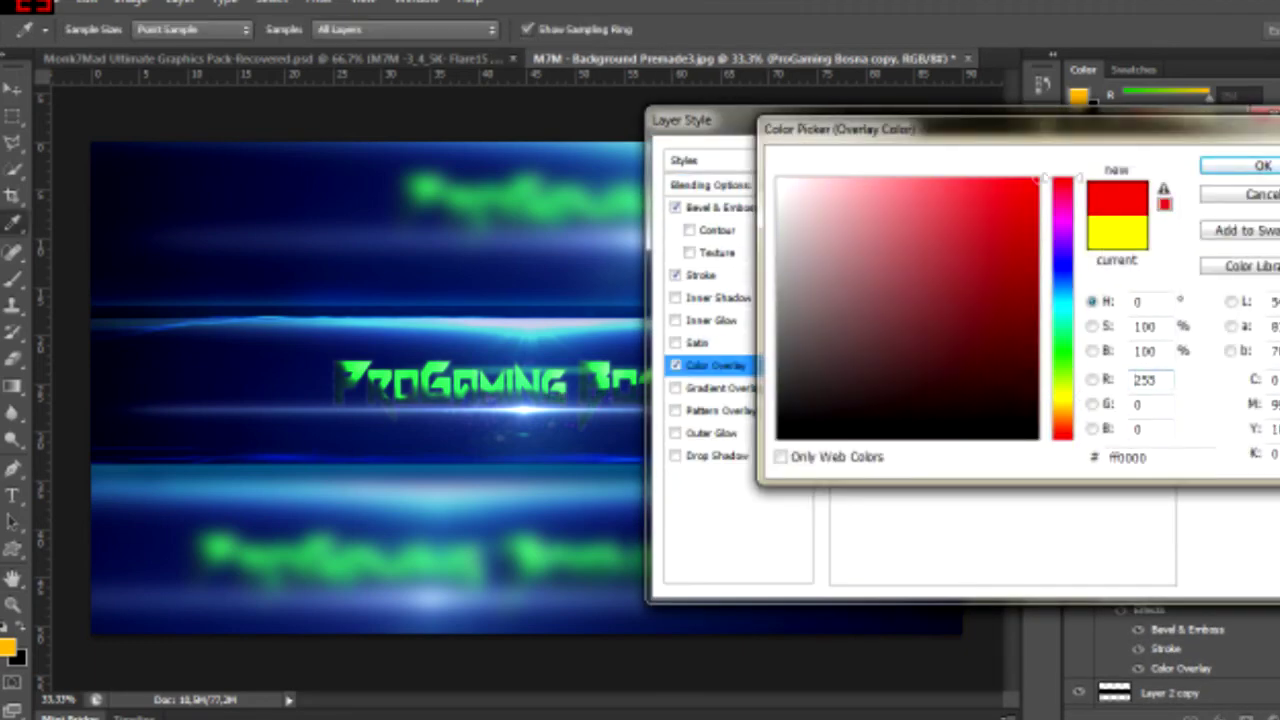
key(Escape)
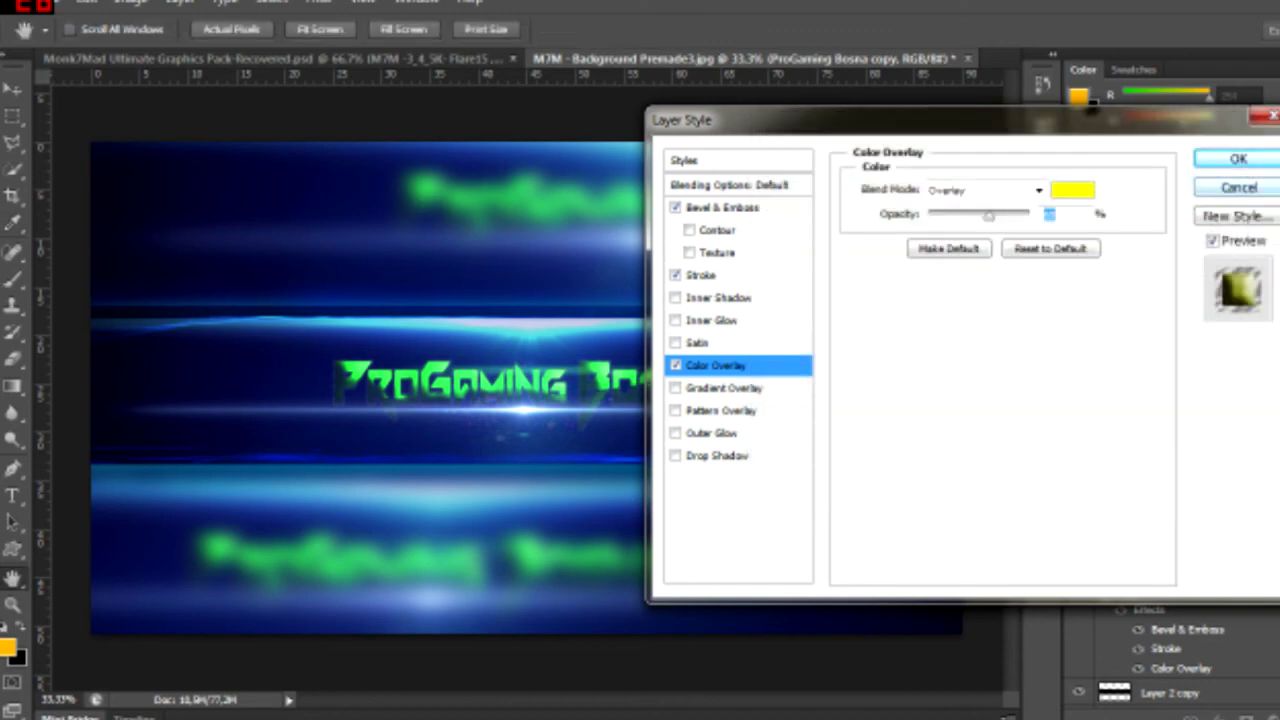
key(Return)
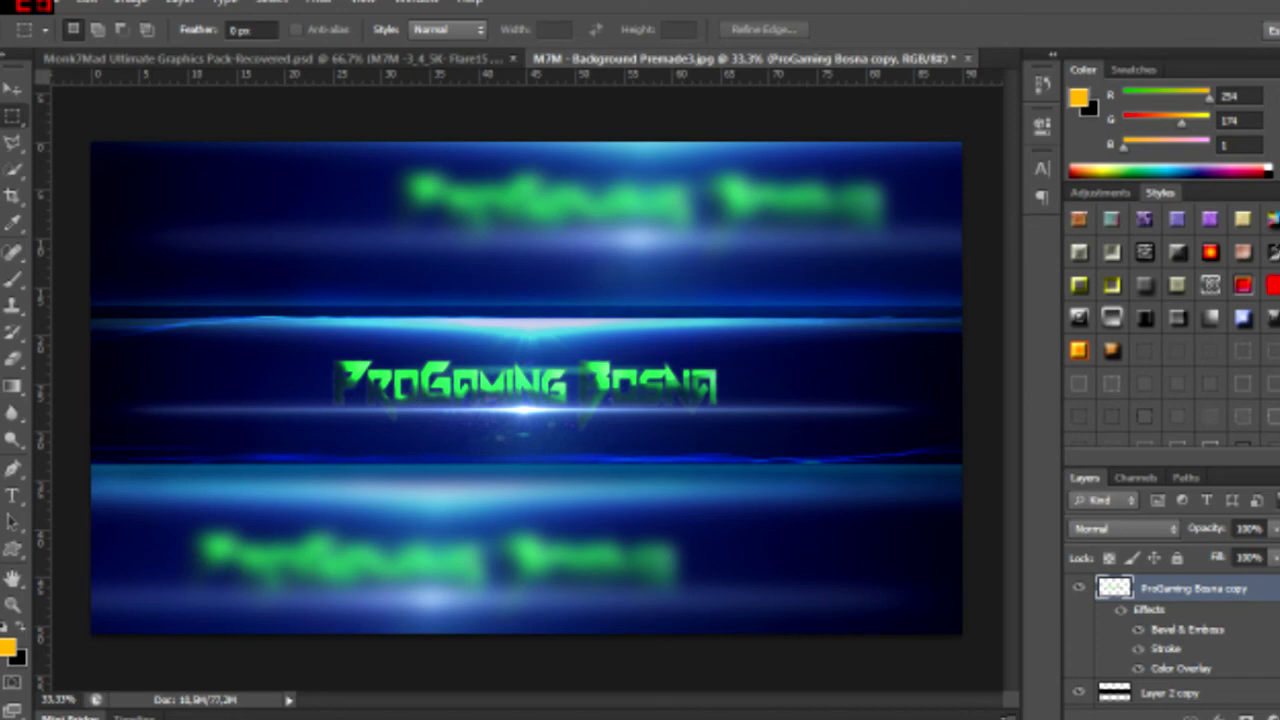
Step: Slightly lower the opacity of Layer 3, the black light-flare layer, to soften the glow under the title
scroll(1170, 640, down, 3)
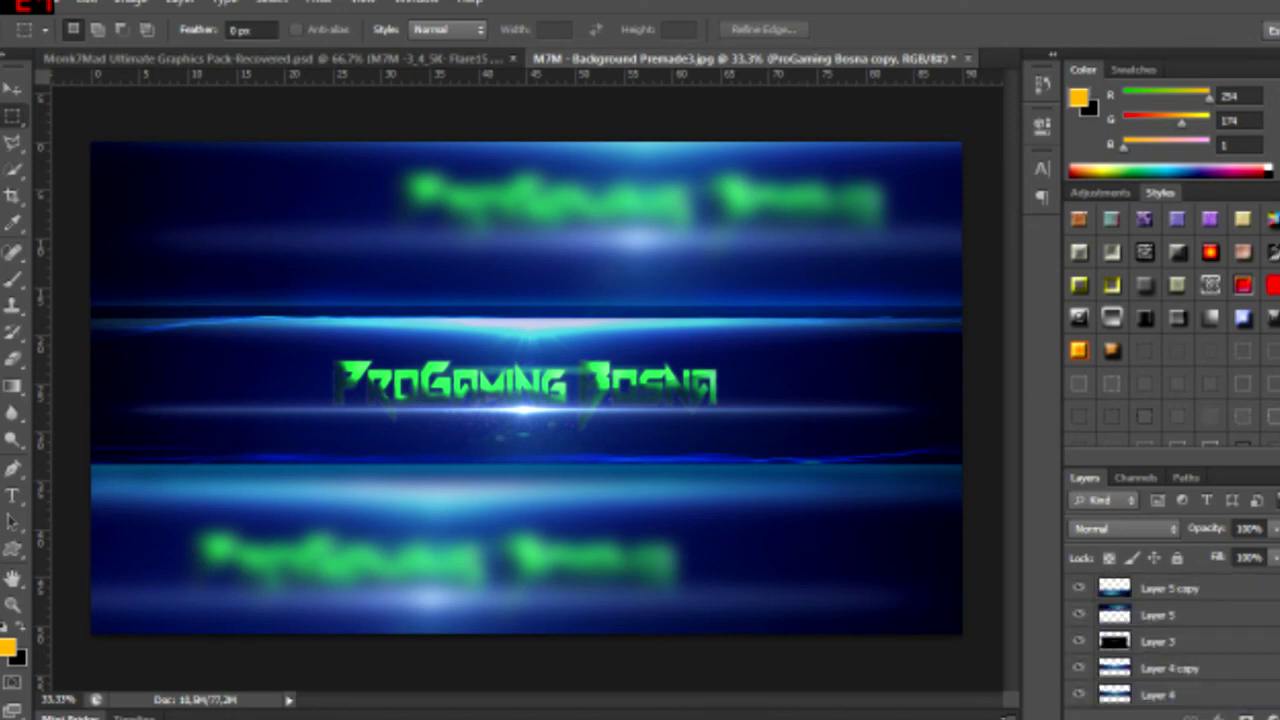
click(1170, 668)
scroll(1170, 640, down, 1)
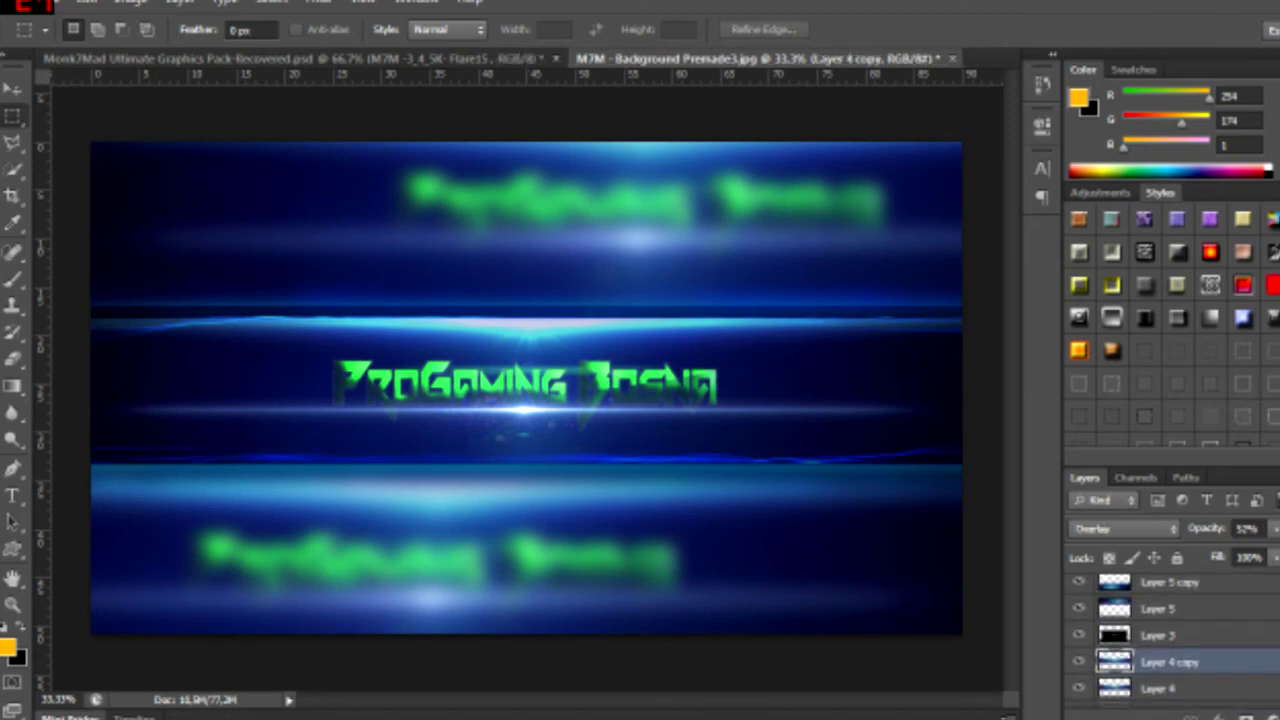
click(1158, 631)
click(1274, 528)
mouse_move(1274, 551)
mouse_down()
mouse_move(1237, 551)
mouse_move(1262, 551)
mouse_up()
Step: Try lowering the opacity of both blurred band layers, Layer 5 and Layer 5 copy, to 74%
click(1158, 604)
ctrl+click(1158, 578)
click(1274, 528)
drag(1274, 551, 1248, 551)
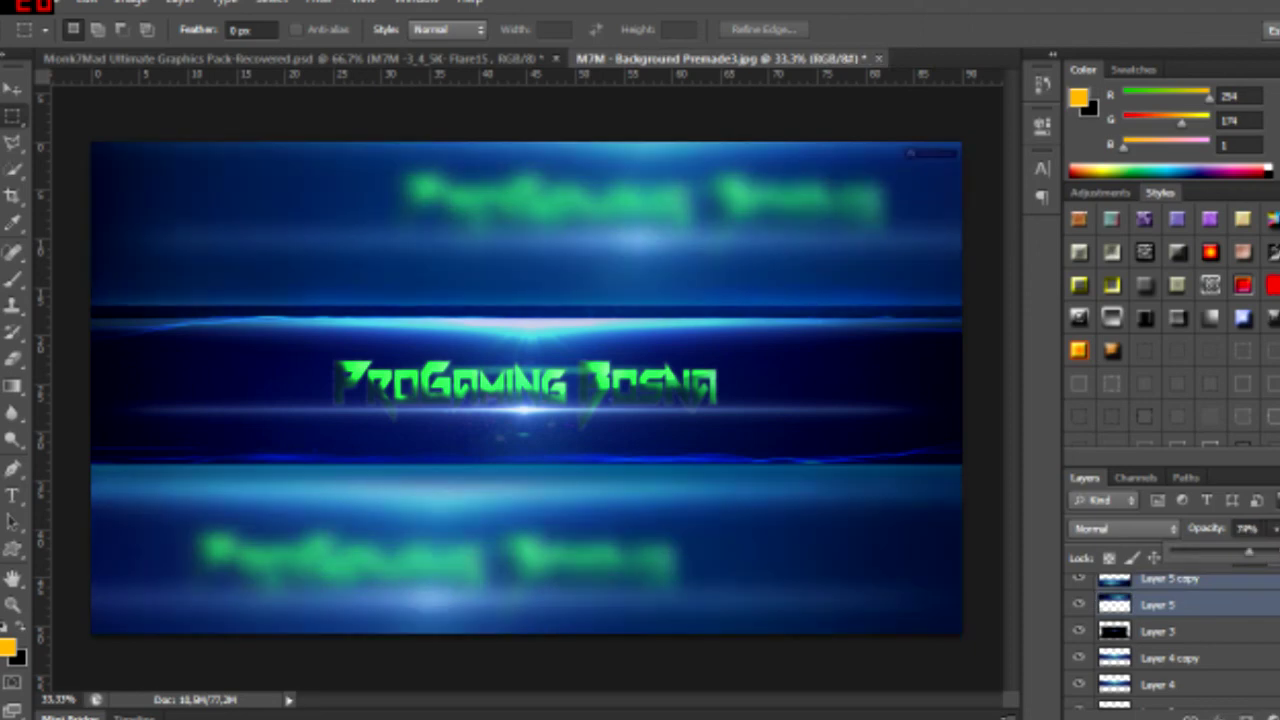
drag(1248, 551, 1274, 551)
Step: Set the opacity of the Overlay layers Layer 4 and Layer 4 copy together to 38%
click(1170, 658)
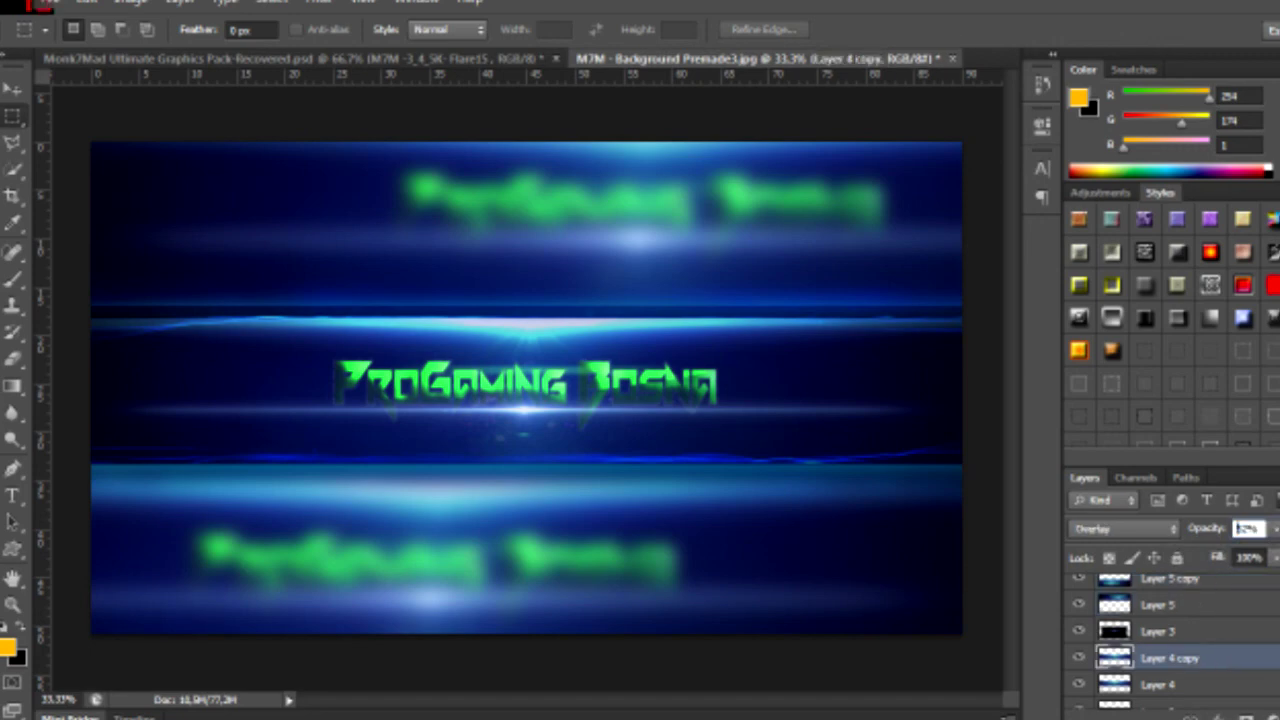
shift+click(1158, 684)
click(1276, 528)
drag(1276, 551, 1262, 551)
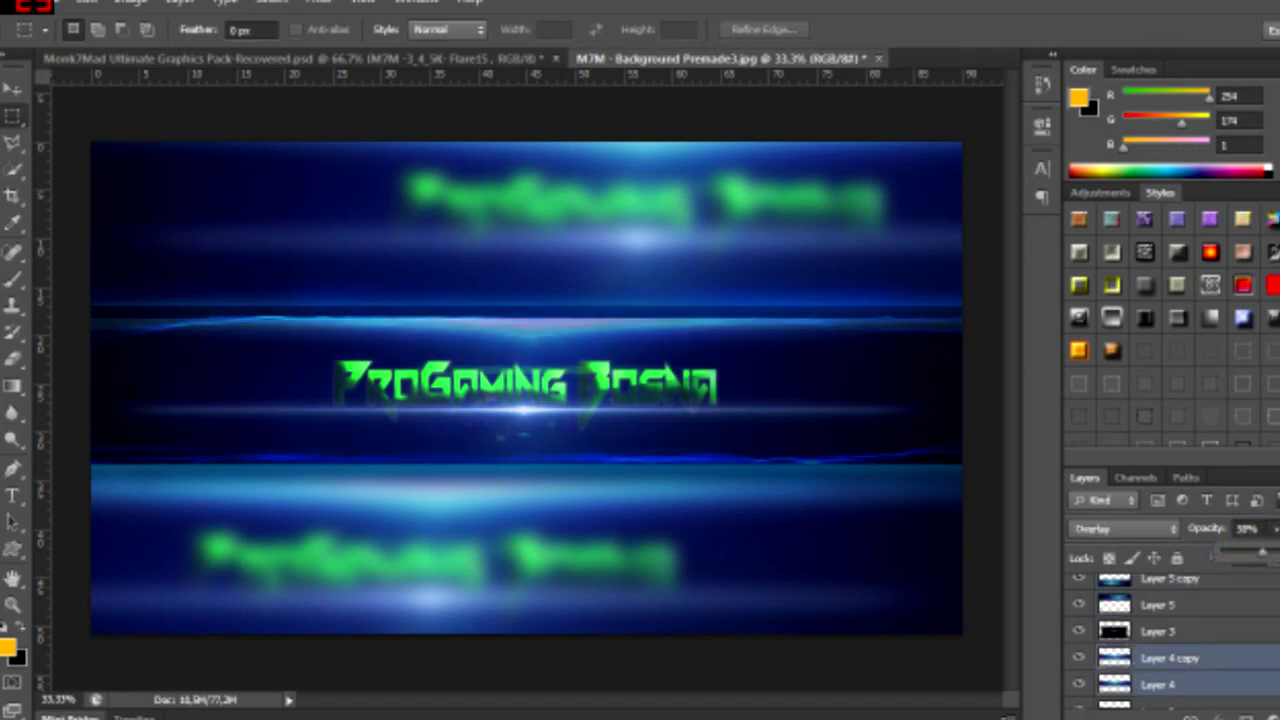
click(88, 3)
click(88, 3)
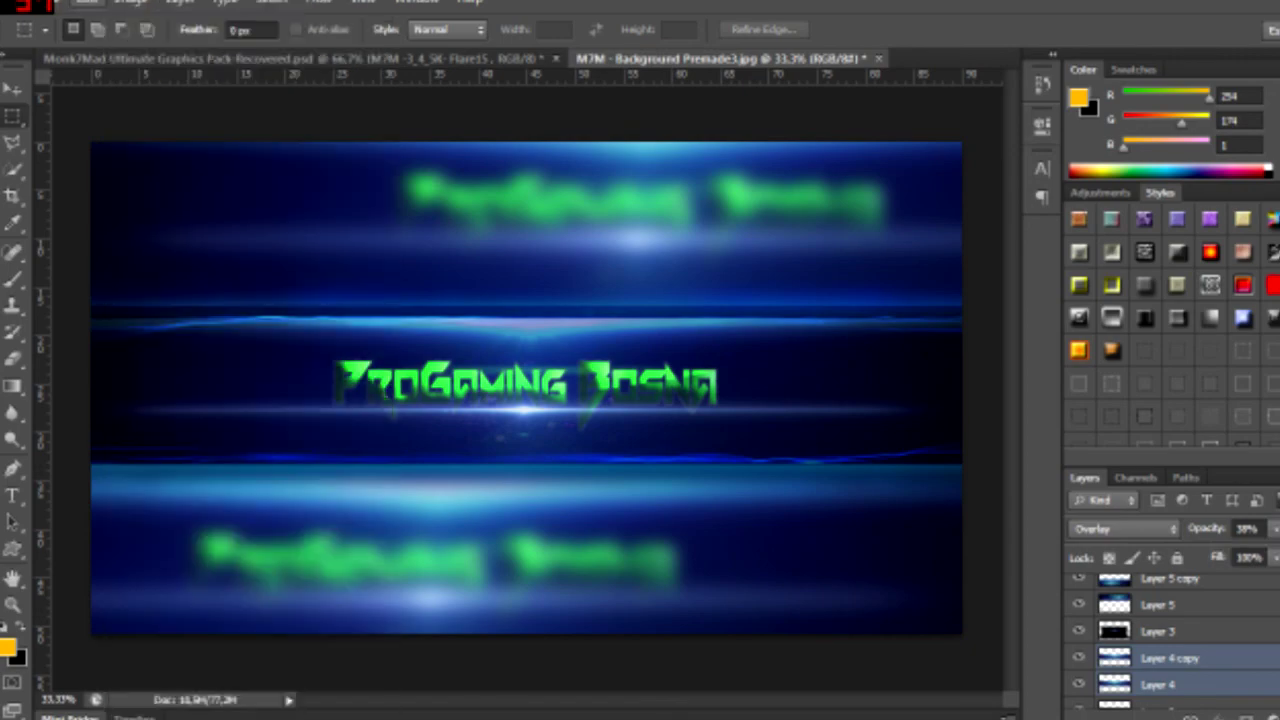